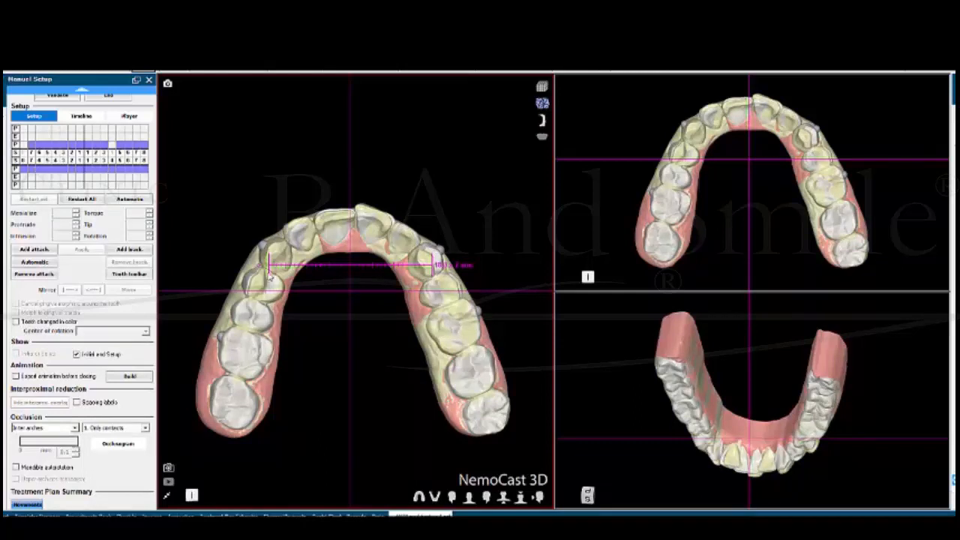
Measure the width across the upper arch in the occlusal view, and clear the measurement
left_click_drag(270, 269, 272, 271)
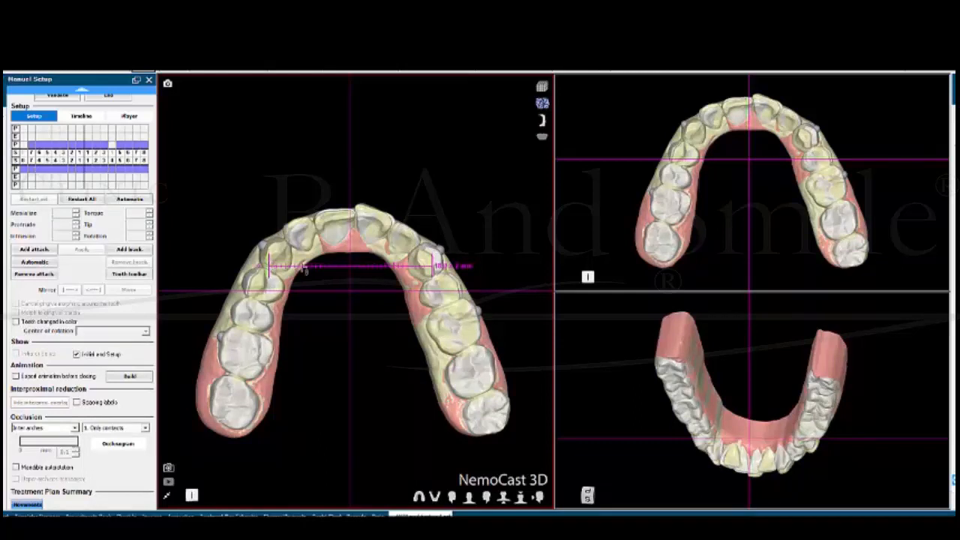
right_click(350, 250)
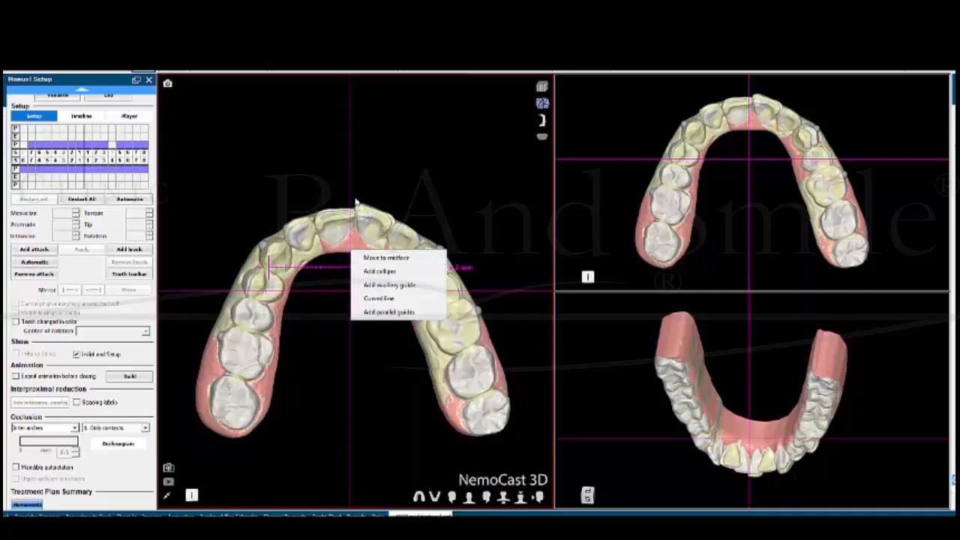
left_click(143, 71)
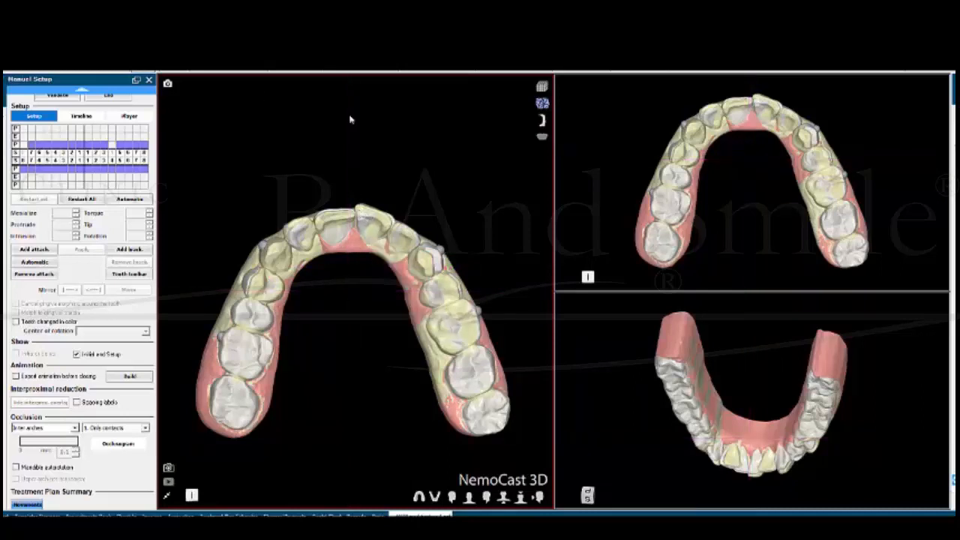
Examine the superimposed initial and setup upper teeth from the front
left_click_drag(327, 314, 405, 291)
scroll(388, 412, "down", 1)
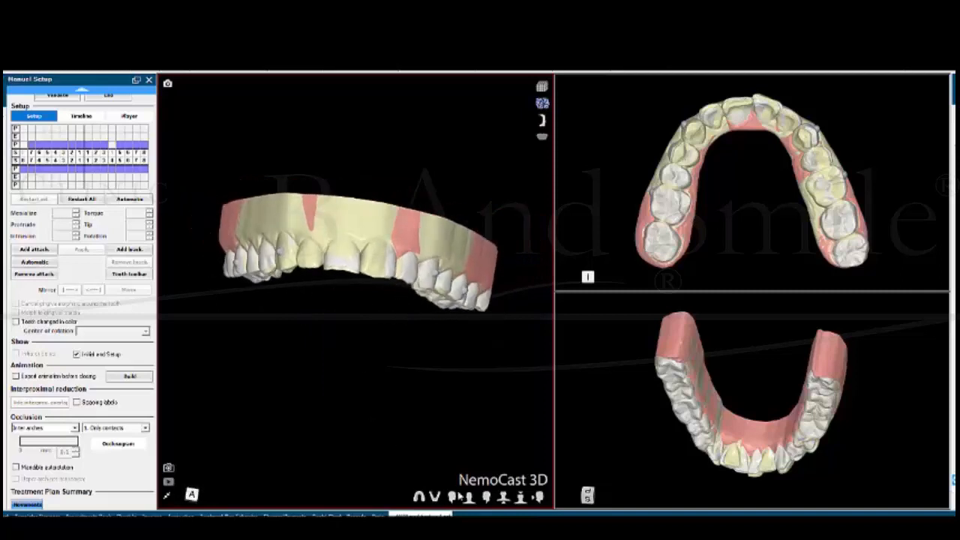
left_click(468, 496)
scroll(376, 431, "up", 2)
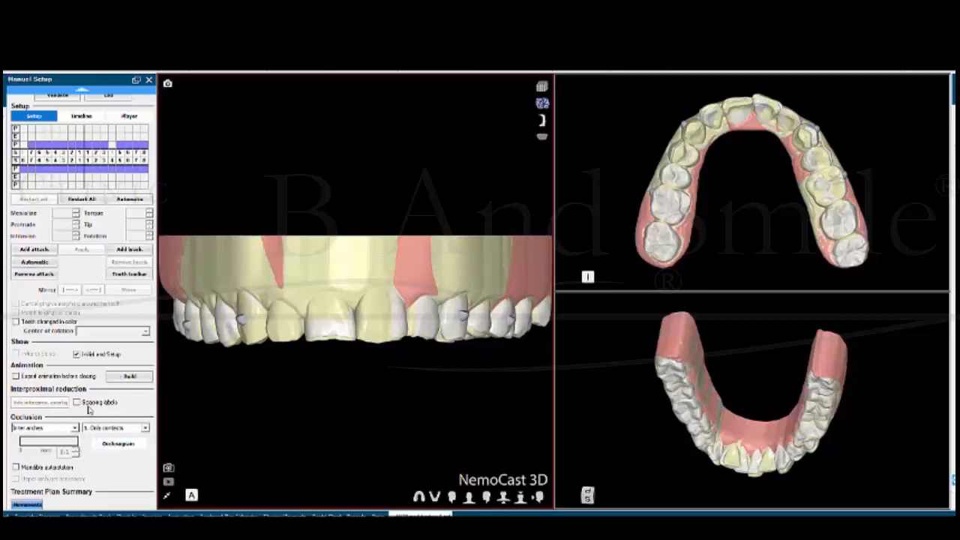
scroll(69, 468, "up", 1)
Review the Bolton and Schwartz-Korkhaus indices, including the ideal and discrepancy values
left_click(76, 503)
left_click(369, 121)
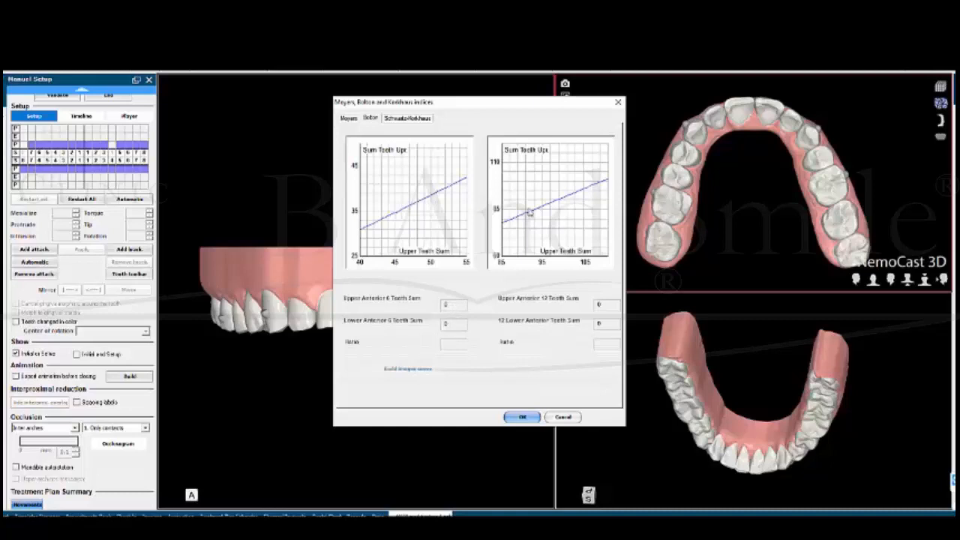
left_click(408, 119)
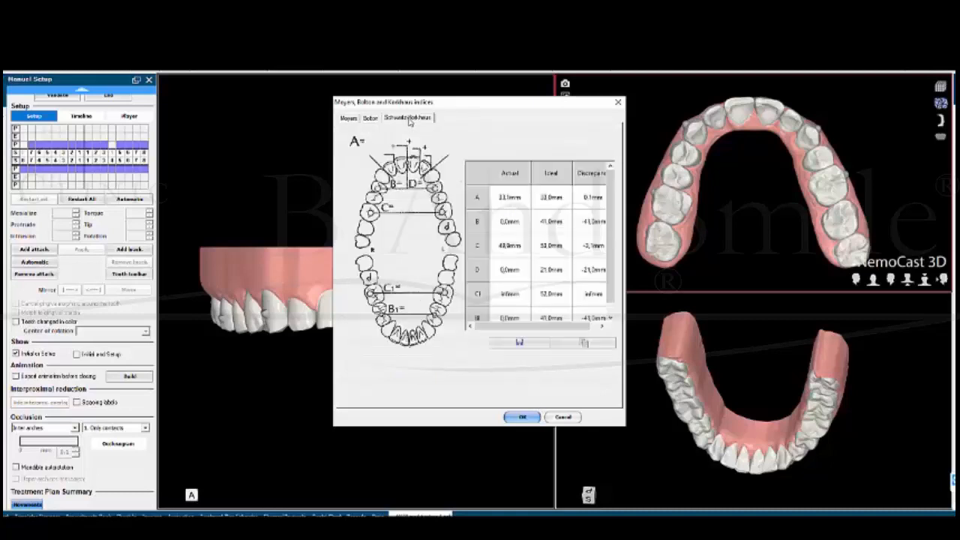
left_click_drag(543, 328, 552, 335)
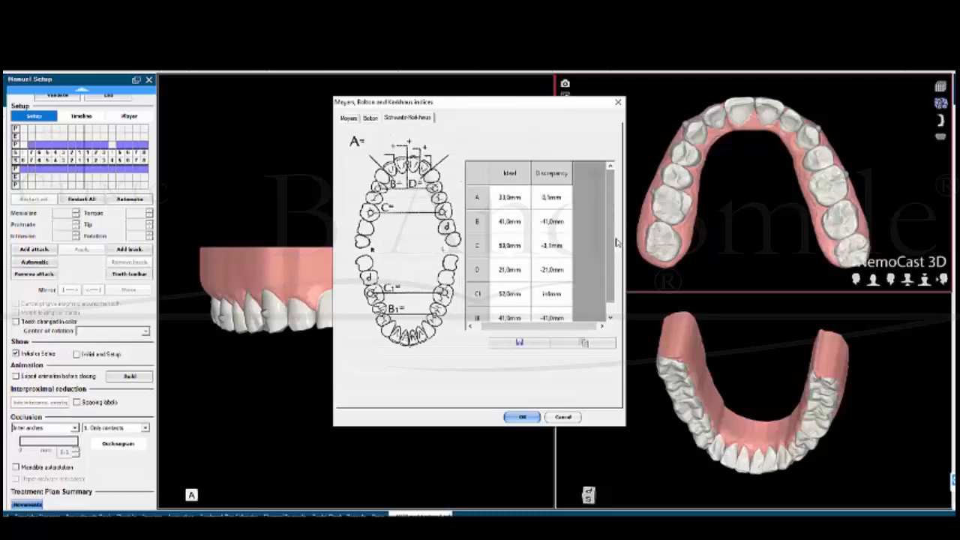
scroll(615, 244, "down", 1)
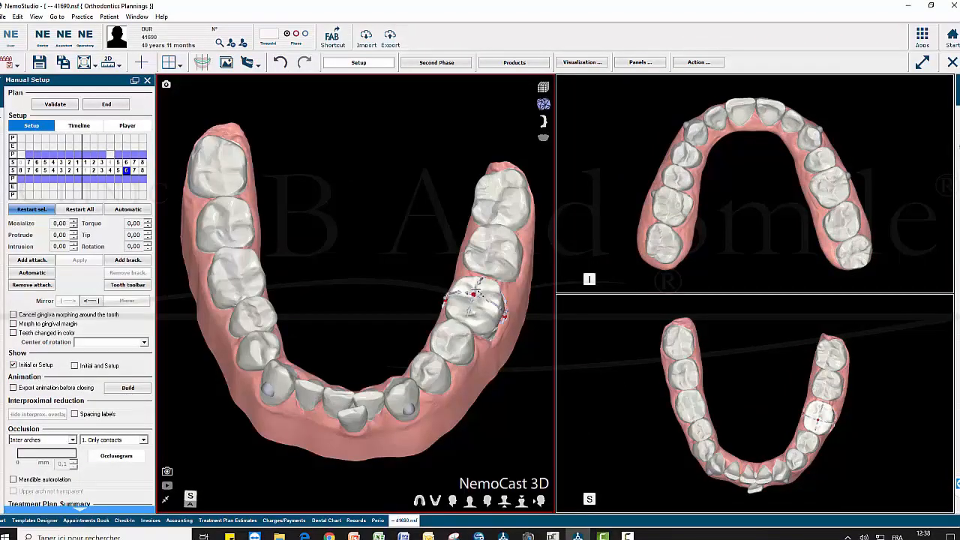
Shift the lower left first molar, second premolar and first premolar distally along the arch
left_click_drag(477, 284, 476, 287)
left_click(454, 337)
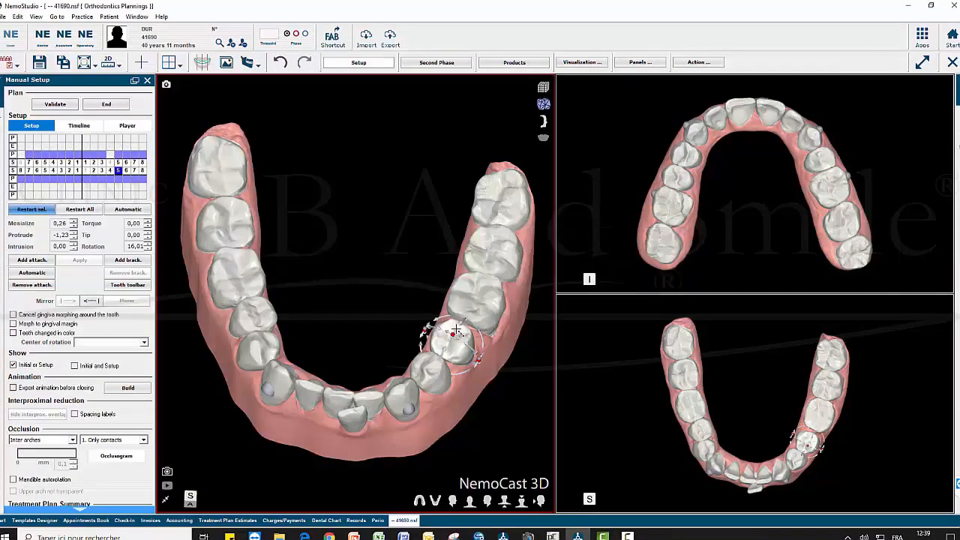
left_click_drag(457, 331, 460, 324)
left_click(434, 365)
left_click(473, 288)
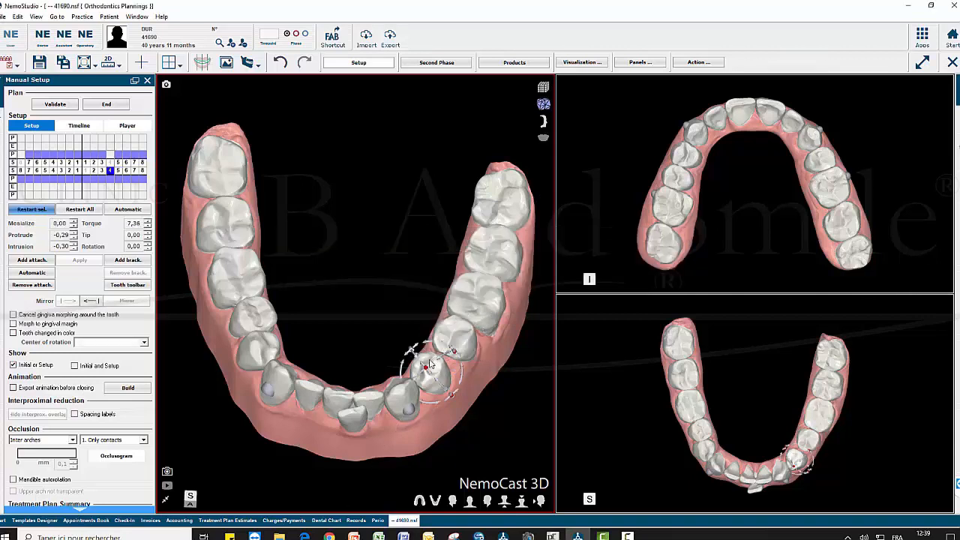
left_click_drag(432, 363, 351, 394)
Reposition the lower left canine and incisors, accepting removal of their timeline changes
left_click(413, 387)
left_click(481, 284)
left_click(369, 395)
left_click(475, 293)
left_click(357, 417)
left_click(359, 351)
Shift the lower right lateral and central incisors distally to make room for the protruding incisor
middle_click_drag(356, 346, 373, 306)
middle_click_drag(398, 459, 408, 409)
scroll(366, 327, "down", 1)
middle_click_drag(372, 327, 370, 373)
left_click(366, 384)
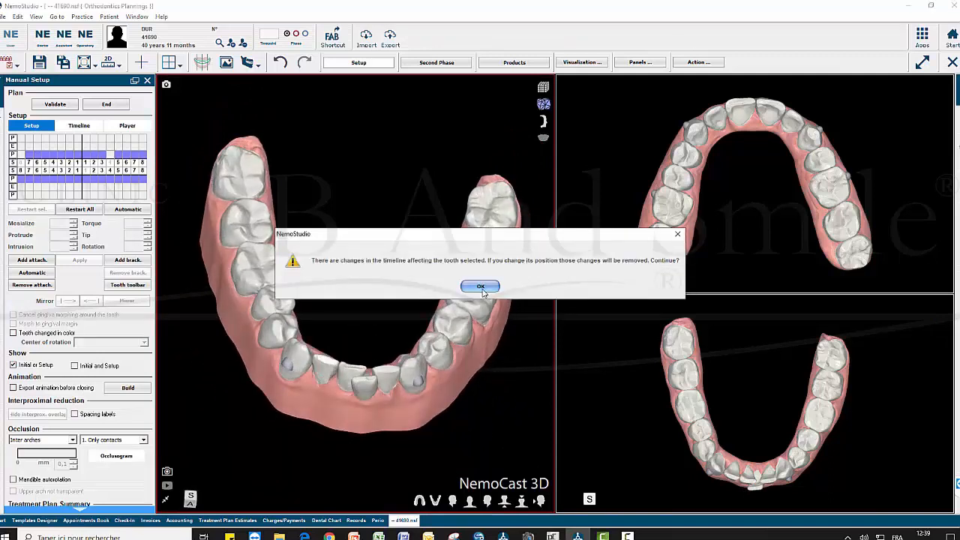
left_click(482, 287)
left_click_drag(324, 353, 321, 351)
left_click(365, 379)
left_click(474, 288)
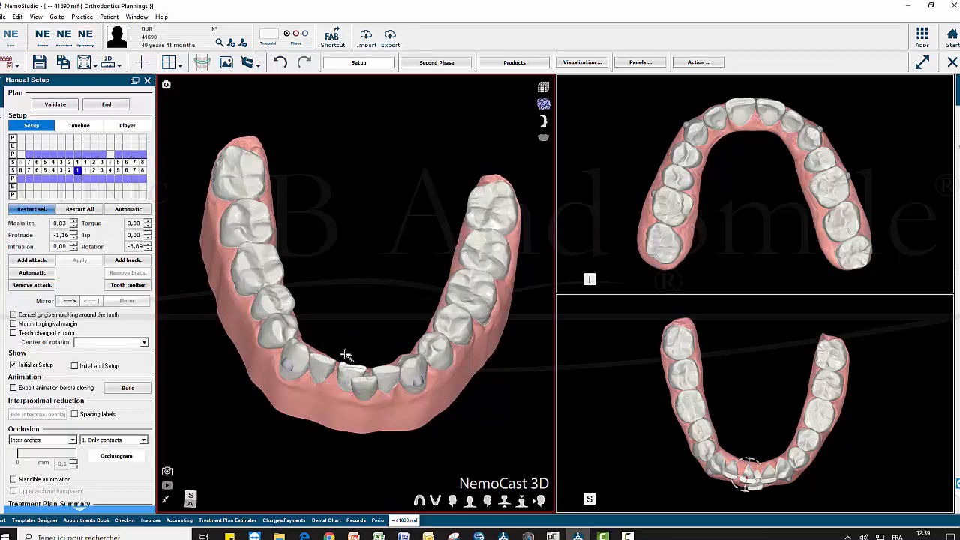
Adjust the protruding lower left central incisor's position, with about -1.70 torque and -0.25 tip
left_click(367, 387)
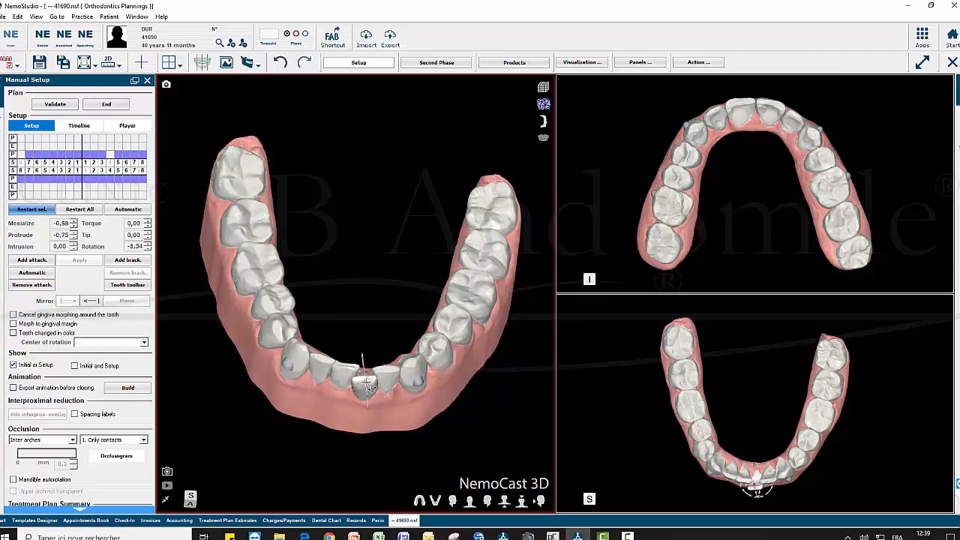
left_click_drag(364, 368, 363, 362)
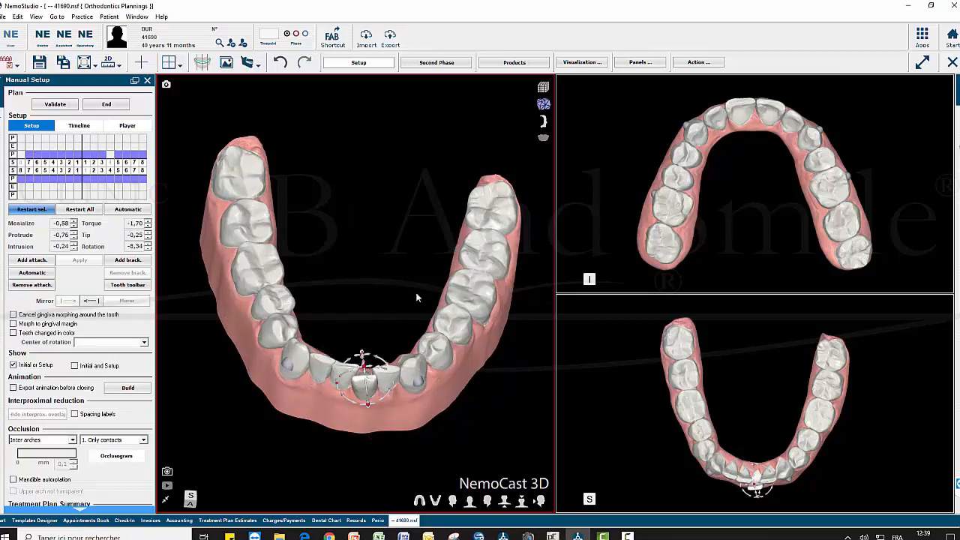
left_click(418, 295)
scroll(408, 315, "up", 4)
left_click(369, 429)
left_click_drag(371, 408, 406, 409)
left_click(381, 412)
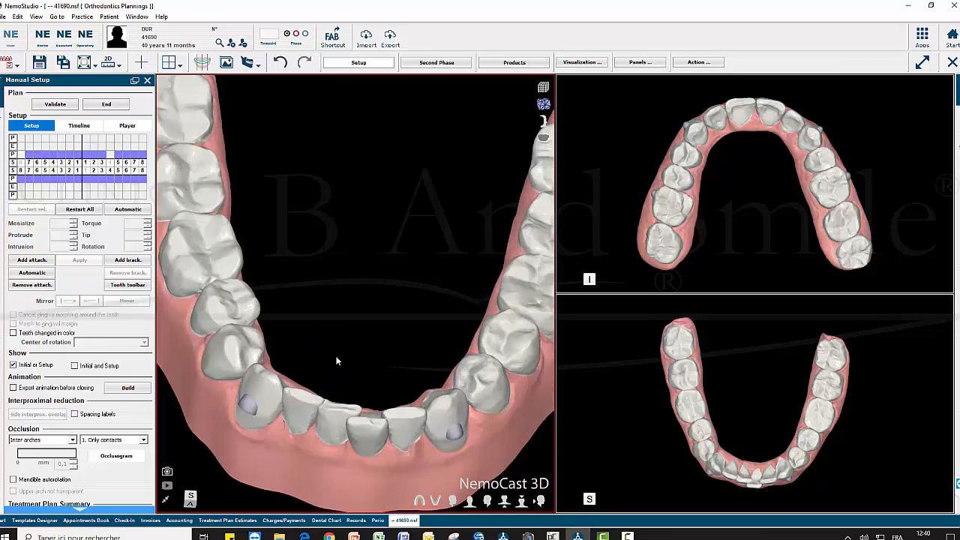
Shift the lower right first molar and second premolar distally, accepting removal of their timeline changes
left_click_drag(374, 362, 394, 272)
scroll(340, 386, "down", 4)
left_click_drag(340, 385, 394, 329)
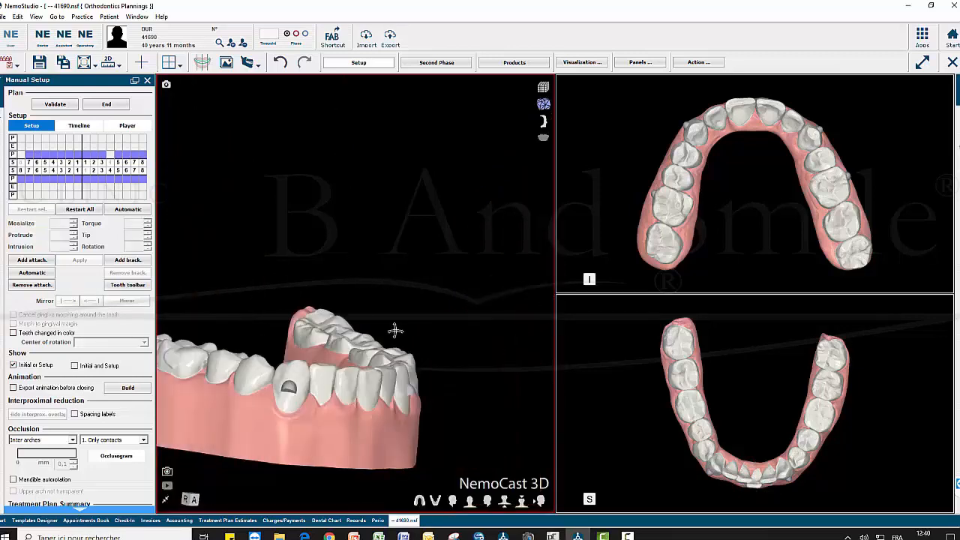
left_click_drag(236, 402, 298, 398)
left_click(229, 329)
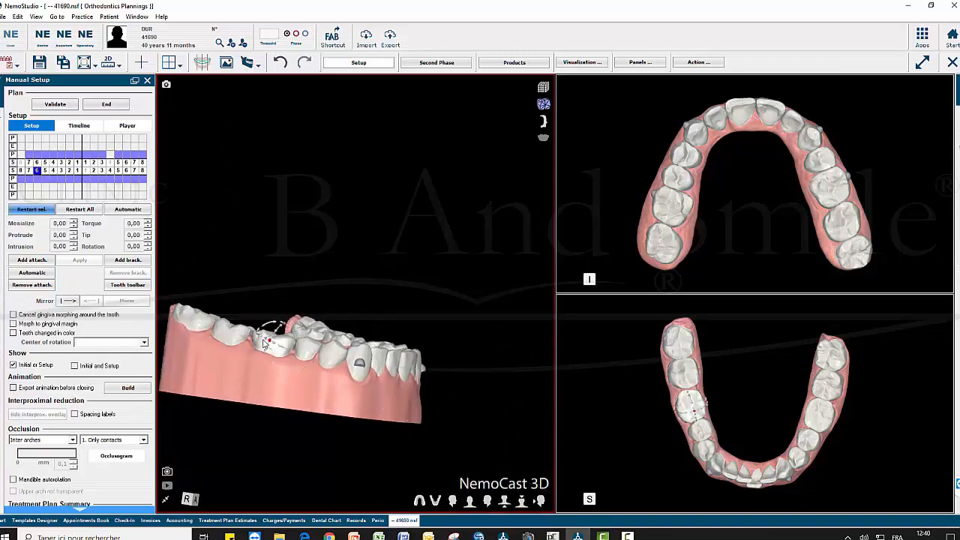
left_click(266, 345)
left_click(479, 286)
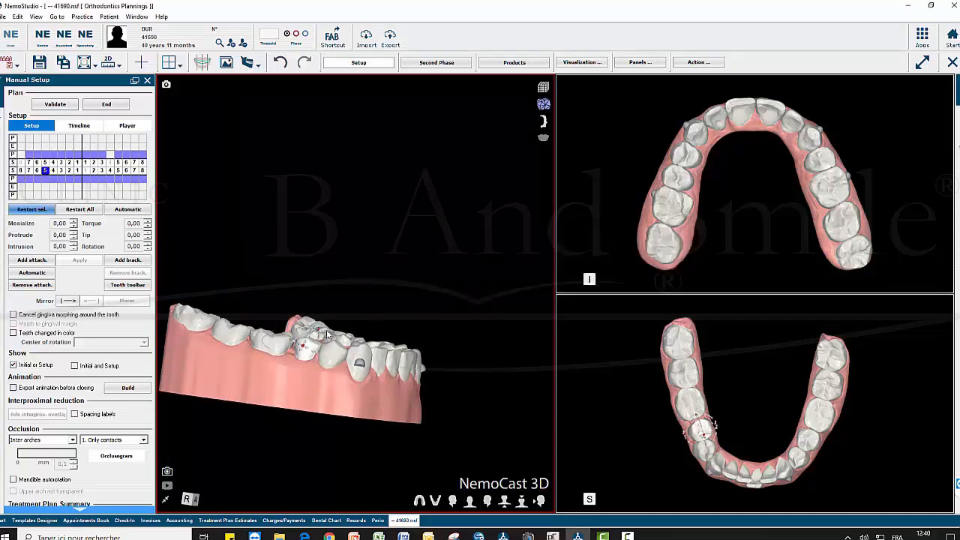
left_click(301, 346)
Move the lower right first premolar distally to about -1.97 mesialization and shift the adjacent canine back against it
left_click(464, 285)
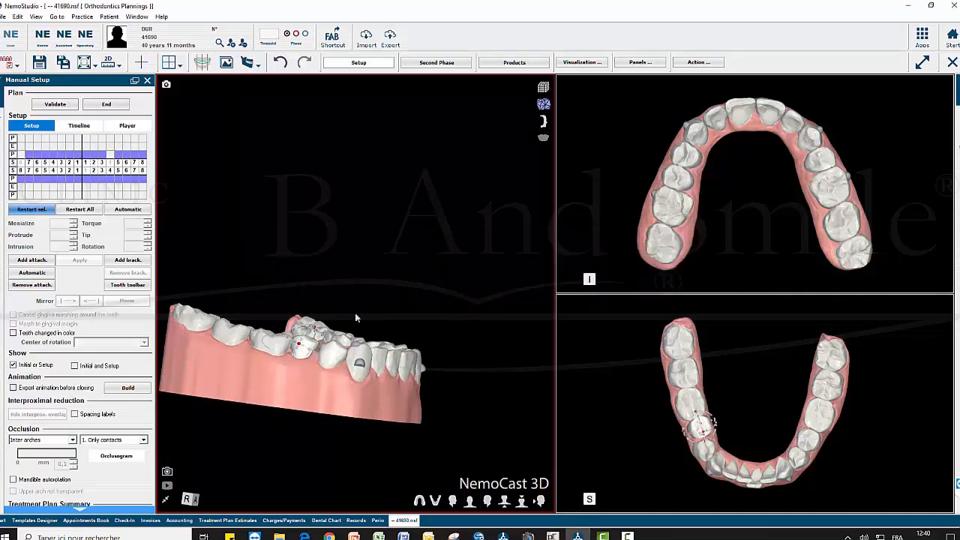
left_click_drag(325, 350, 318, 346)
scroll(428, 302, "up", 2)
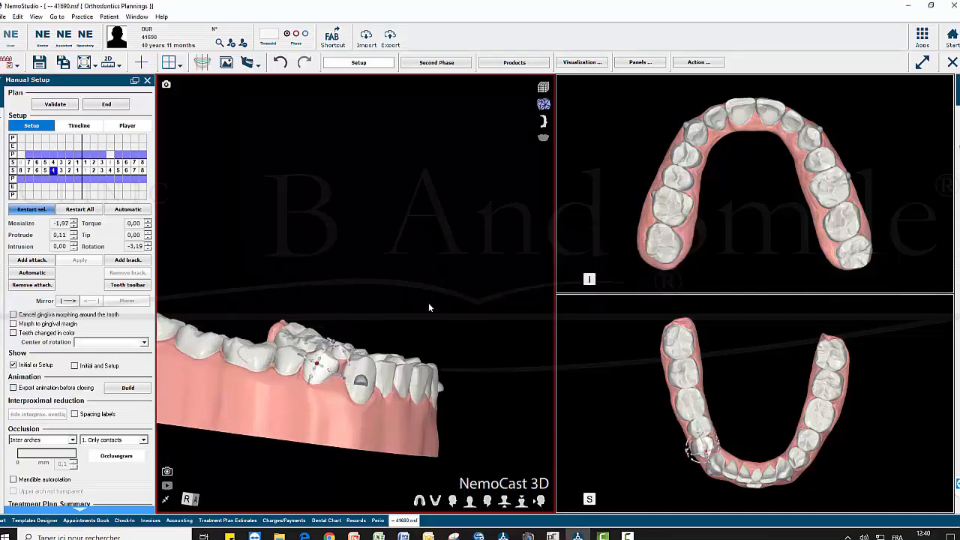
left_click(363, 375)
left_click(468, 288)
left_click_drag(360, 382, 356, 382)
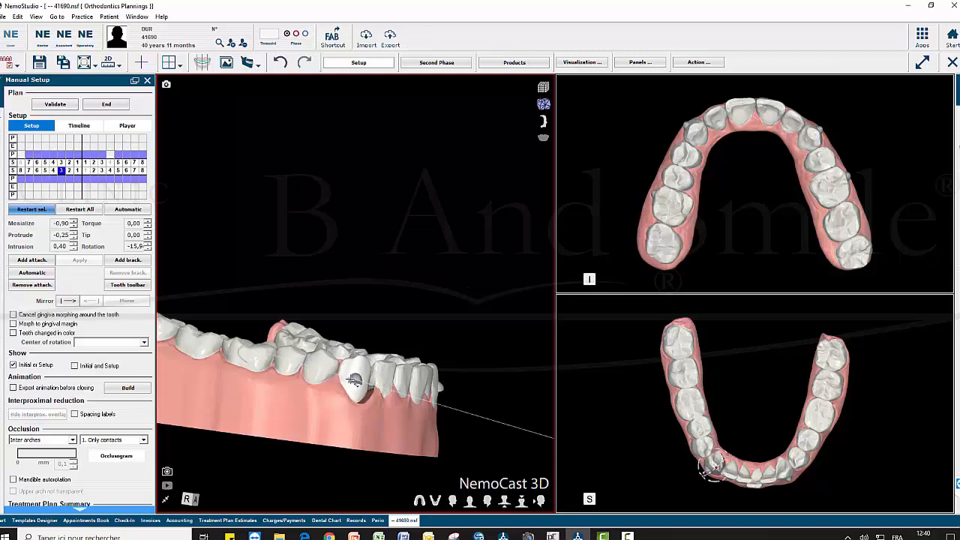
left_click(450, 345)
Reposition the lower right lateral and central incisors along the front of the lower arch
left_click(470, 501)
scroll(294, 300, "up", 3)
left_click_drag(333, 234, 339, 317)
left_click(308, 418)
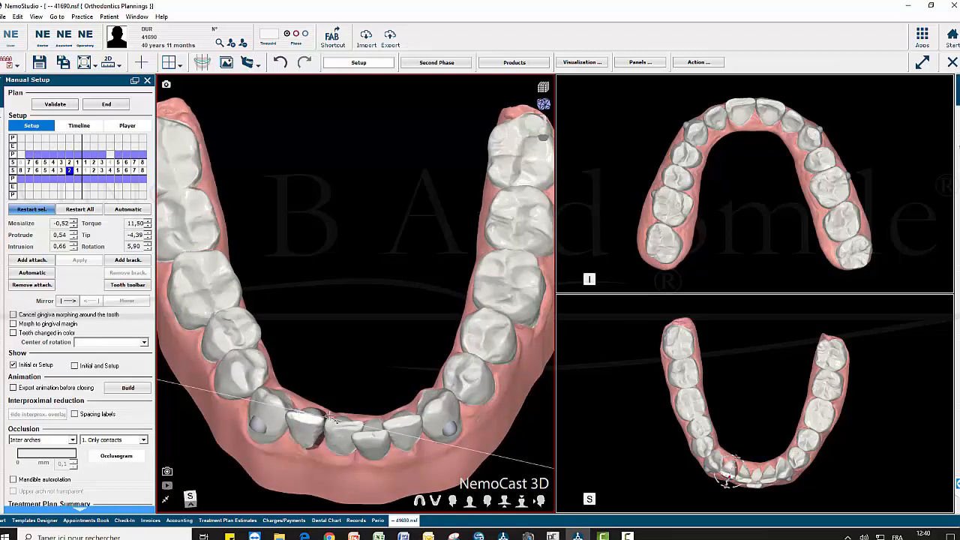
left_click(341, 435)
left_click_drag(334, 411, 377, 407)
left_click(411, 362)
Rotate and align the two lower central incisors with the arch curve
left_click(383, 442)
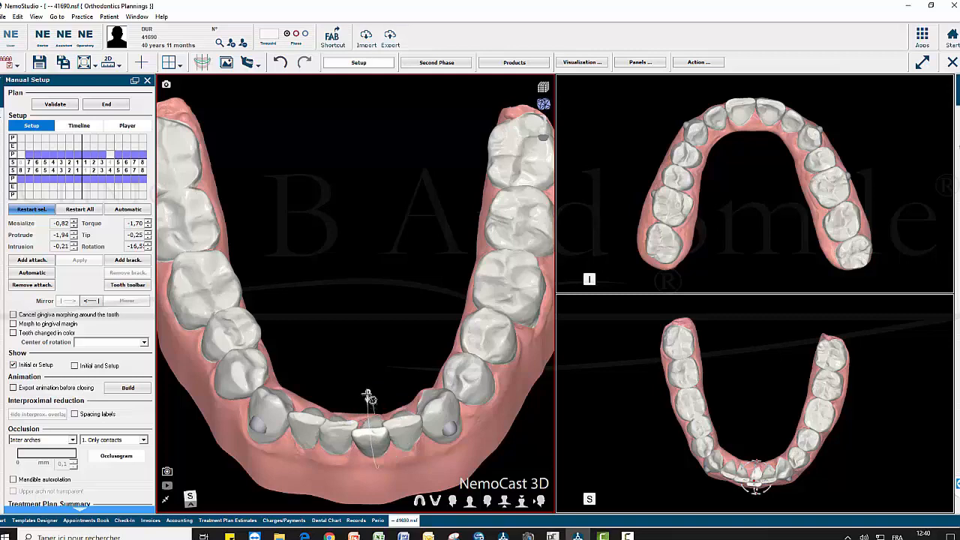
left_click(406, 359)
left_click_drag(395, 390, 338, 423)
left_click(337, 422)
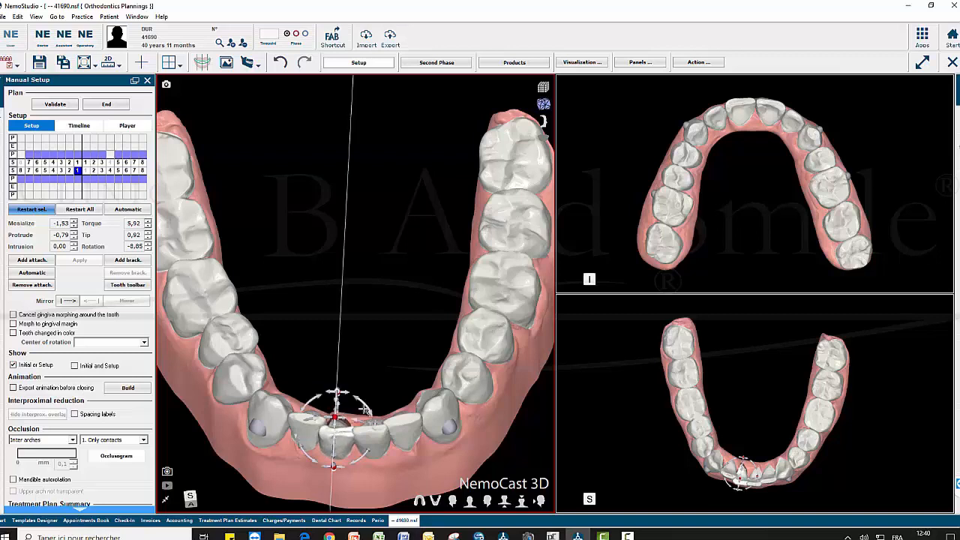
Fine-tune the alignment of the lower right and lower left lateral incisors
left_click(296, 398)
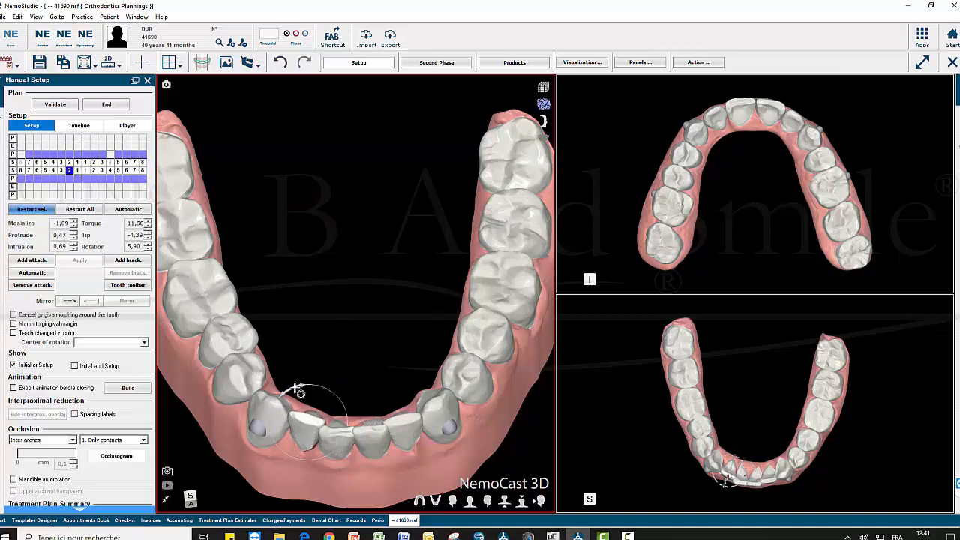
left_click_drag(296, 393, 303, 420)
left_click(411, 419)
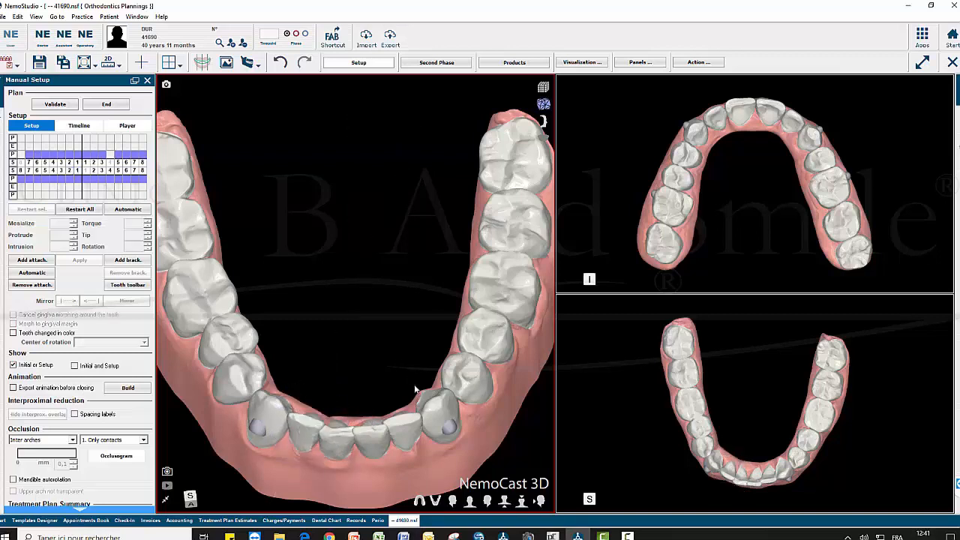
left_click_drag(402, 413, 404, 418)
left_click(403, 418)
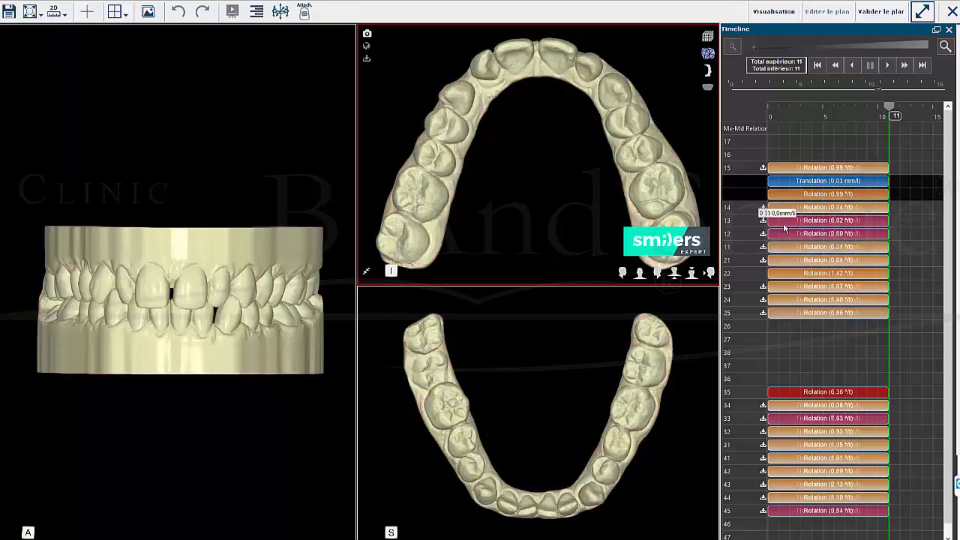
Collapse tooth 15's movement details in the treatment timeline and expand tooth 13's to inspect its translation and rotation
left_click(763, 168)
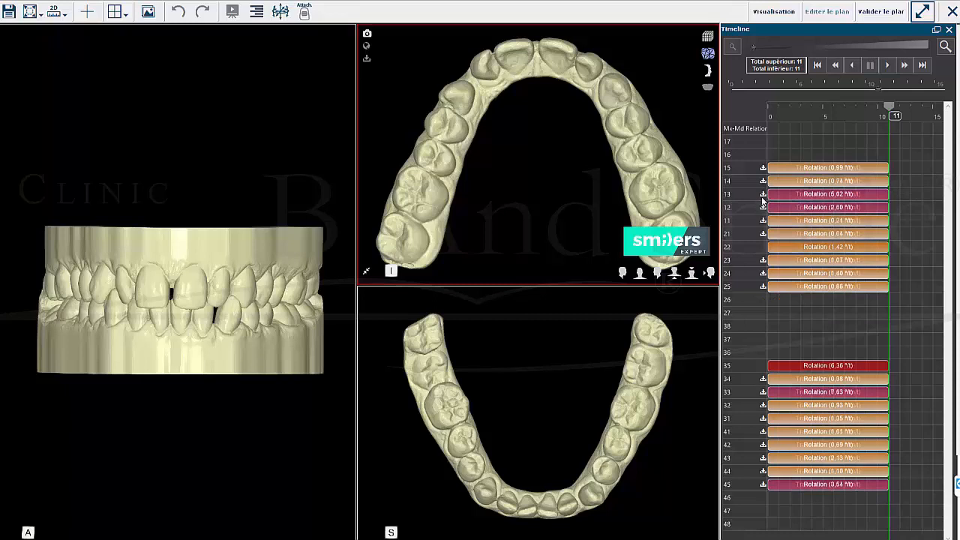
left_click(762, 196)
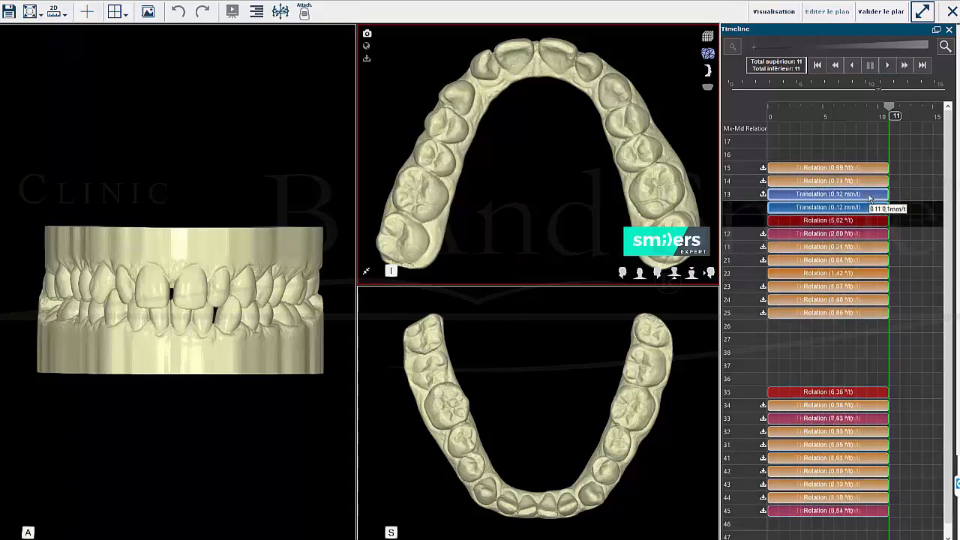
left_click(843, 220)
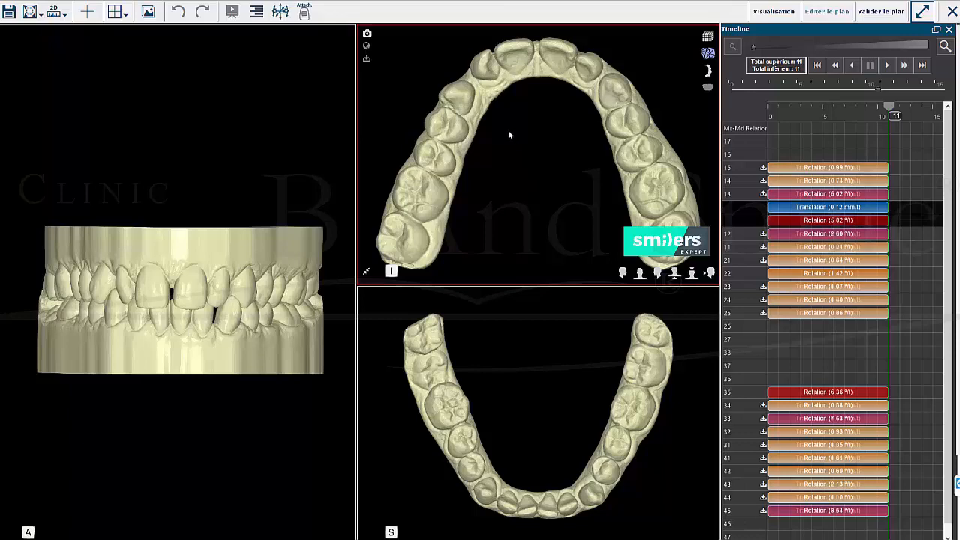
Switch repeatedly between the initial models and the planned setup to compare tooth positions
key("space")
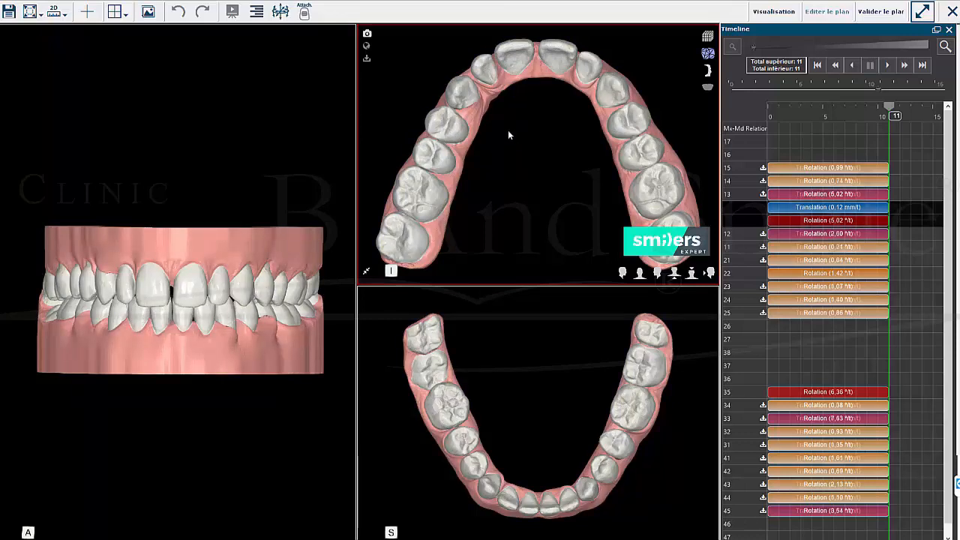
key("space")
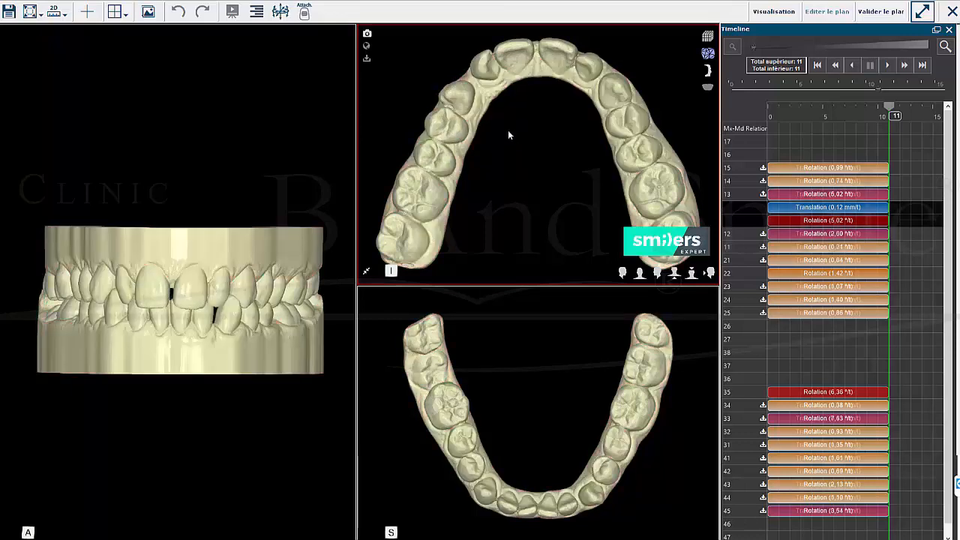
key("space")
key("space")
key("space")
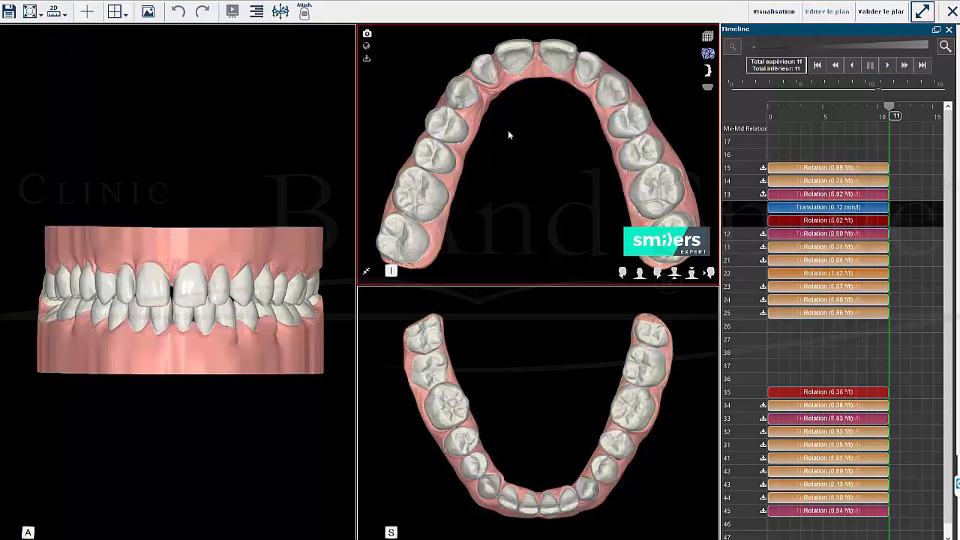
key("space")
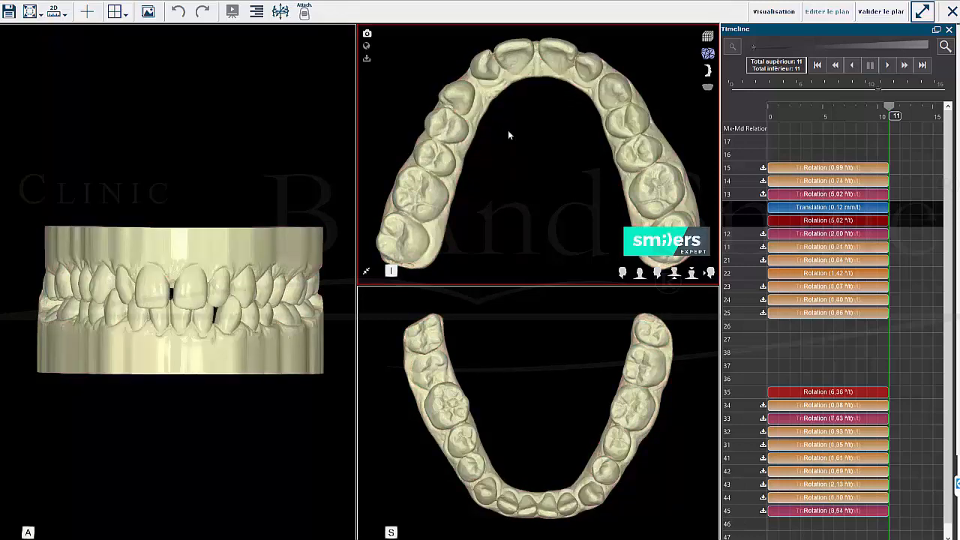
Compare the original scans with the planned stage 11 setup in the frontal and both occlusal views
key("space")
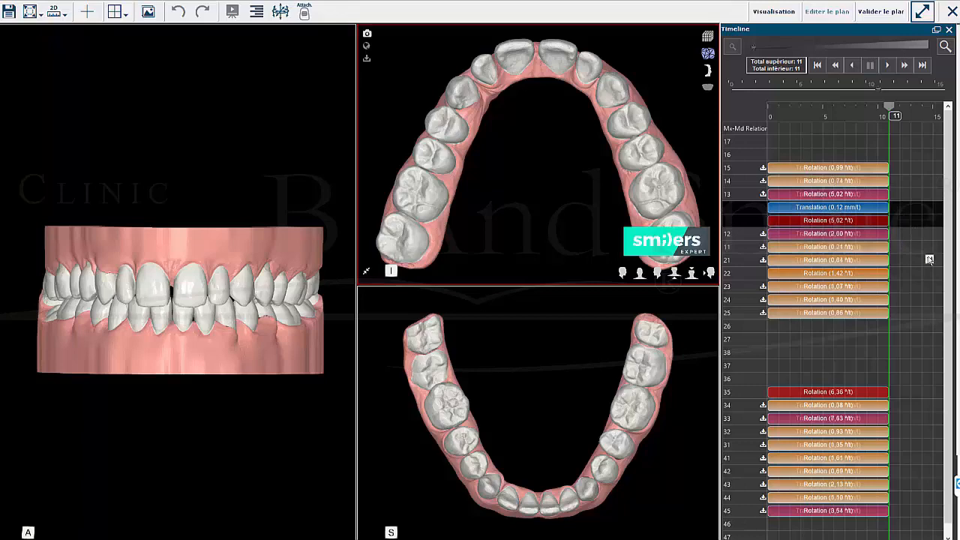
key("space")
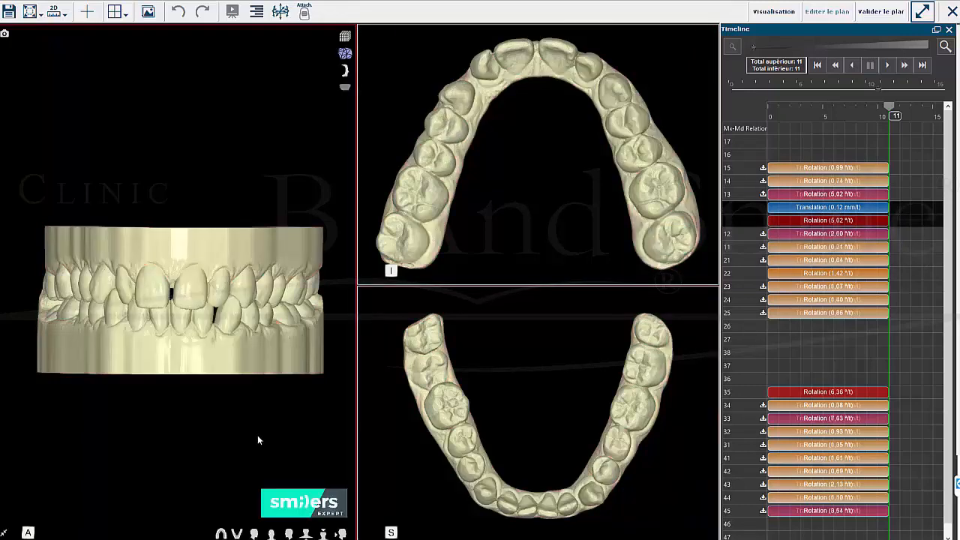
key("space")
key("space")
key("space")
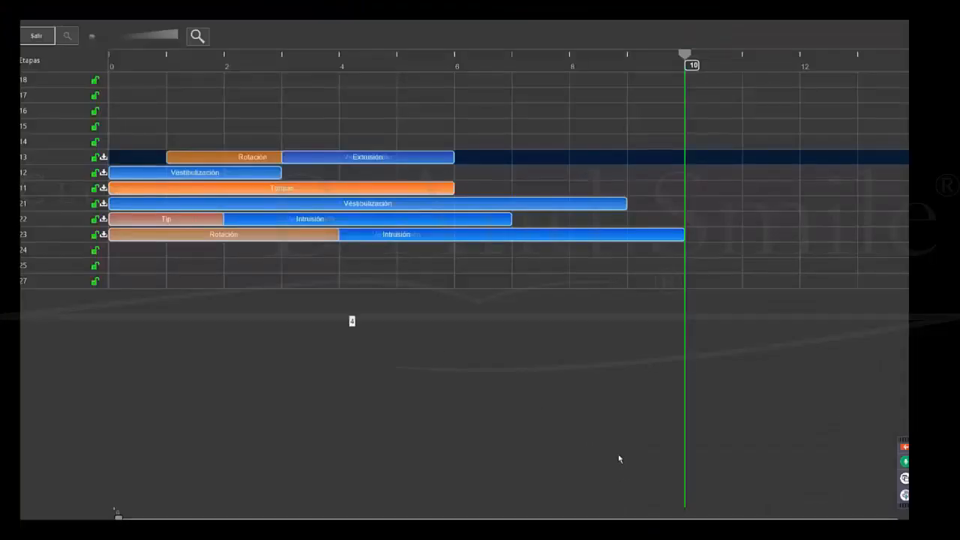
Restage tooth 13 by moving Mesialización to stages 2–5, extending Vestibulización to stage 7 and shortening Extrusión to end at stage 5
left_click(103, 158)
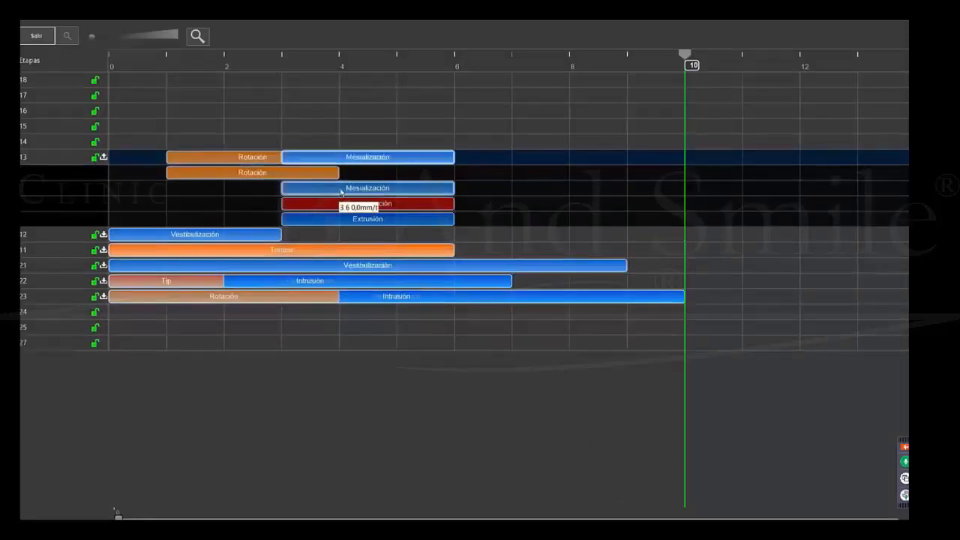
left_click_drag(304, 188, 255, 194)
left_click(300, 204)
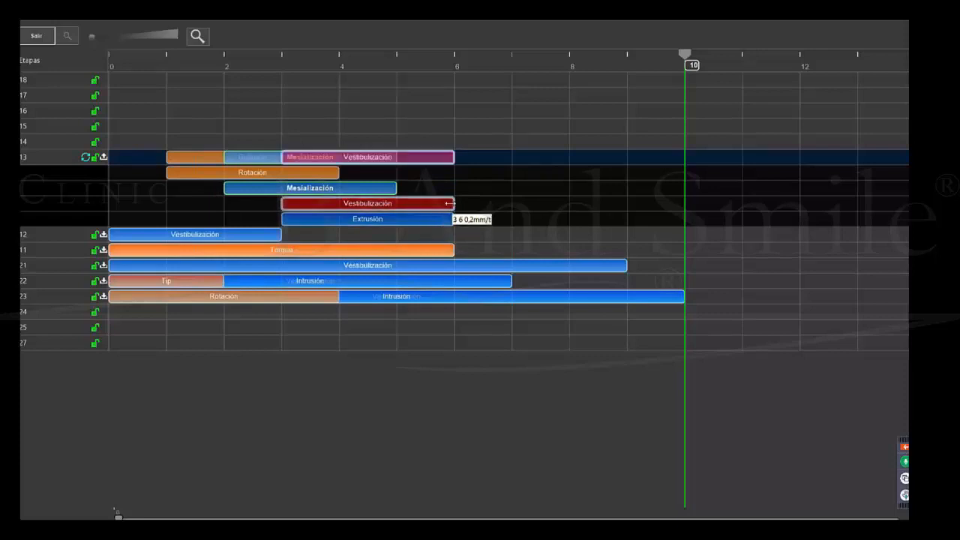
left_click_drag(453, 203, 511, 203)
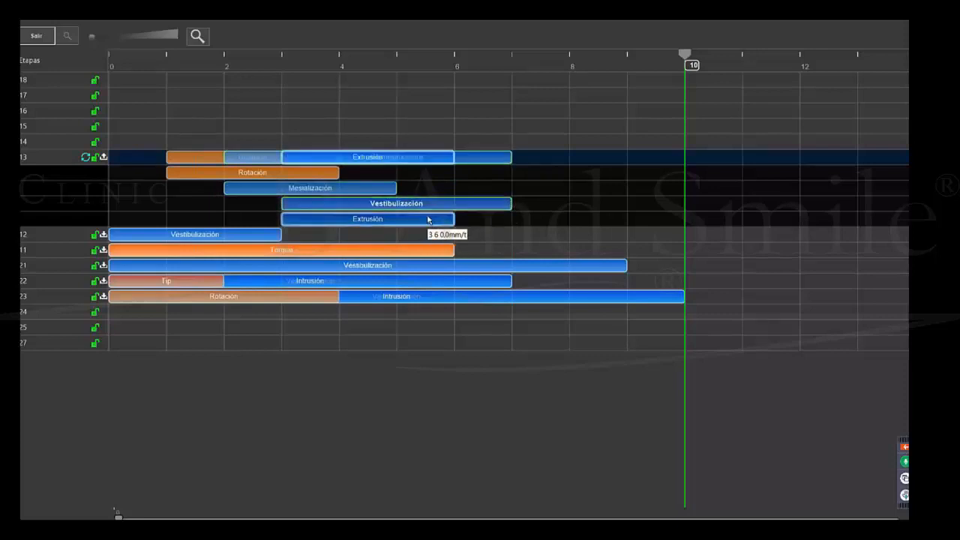
left_click_drag(452, 219, 421, 222)
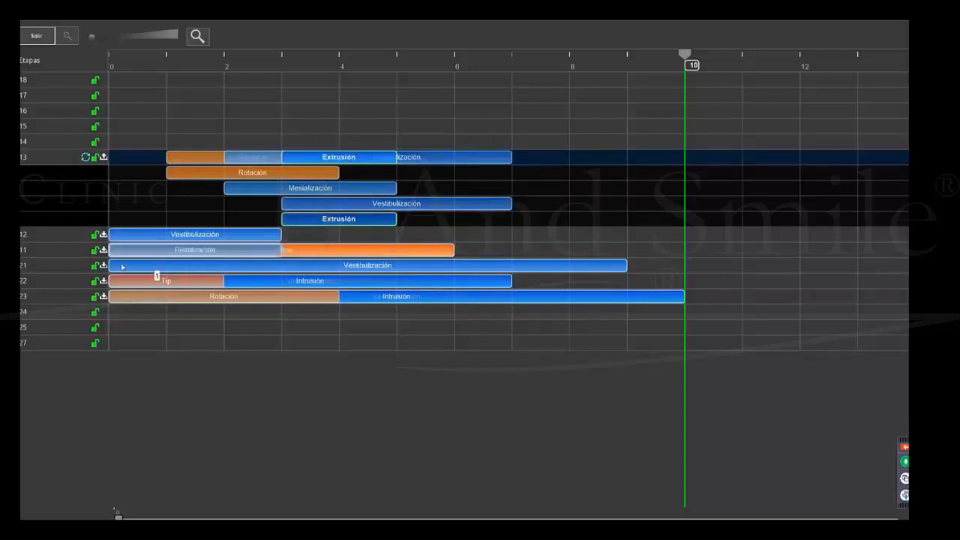
Expand tooth 11's movements and restage Distalización to stages 1–4, Tip to 2–8 and Torque to 4–10
left_click(103, 250)
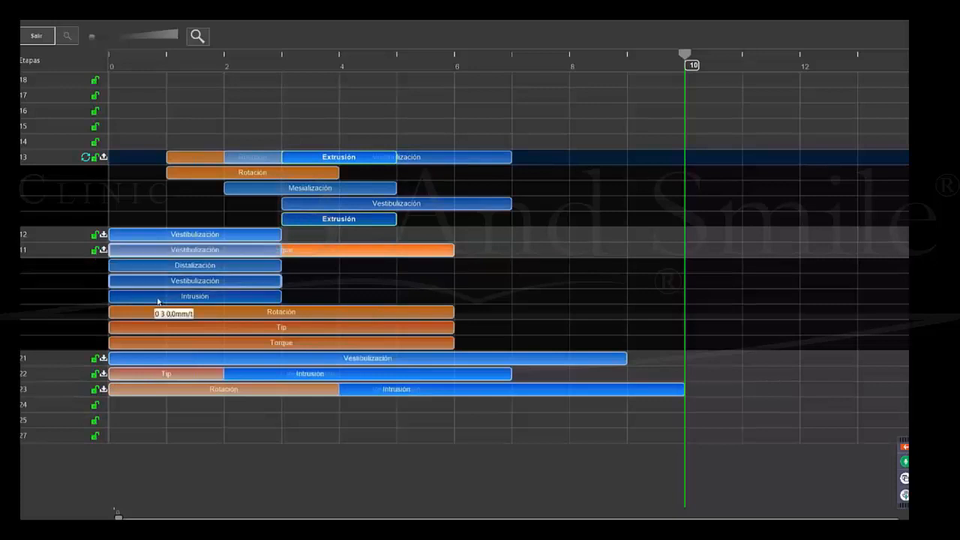
left_click_drag(142, 274, 210, 276)
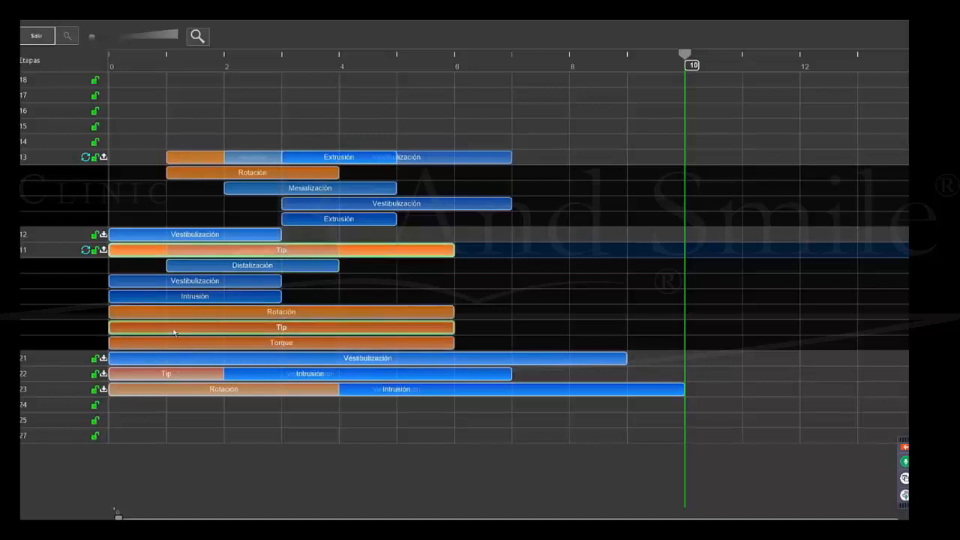
left_click_drag(143, 328, 258, 335)
left_click_drag(200, 347, 402, 354)
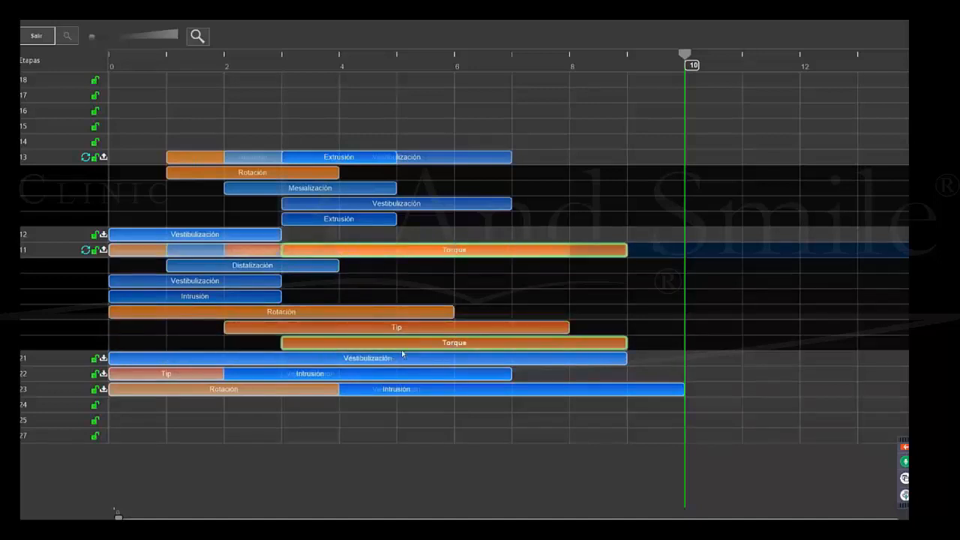
left_click_drag(495, 297, 498, 293)
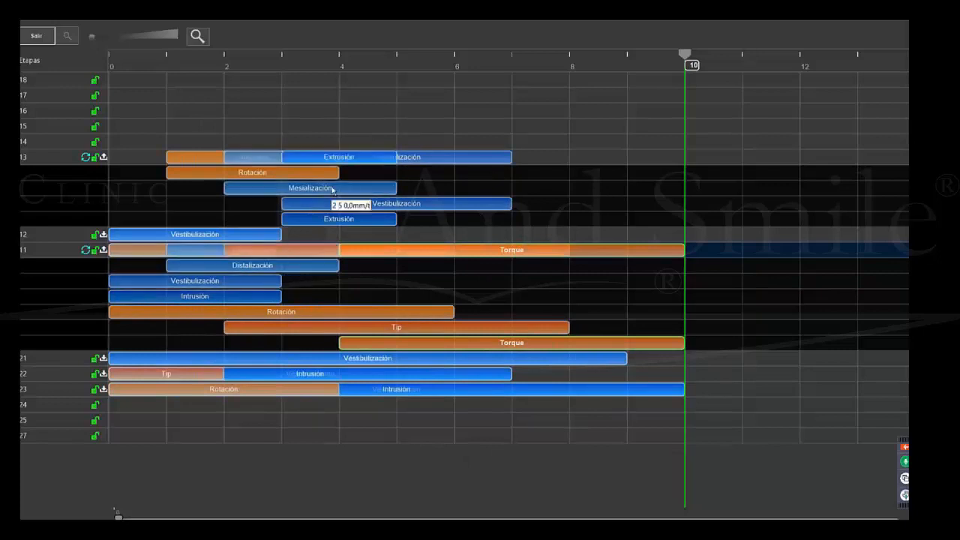
left_click_drag(511, 218, 558, 219)
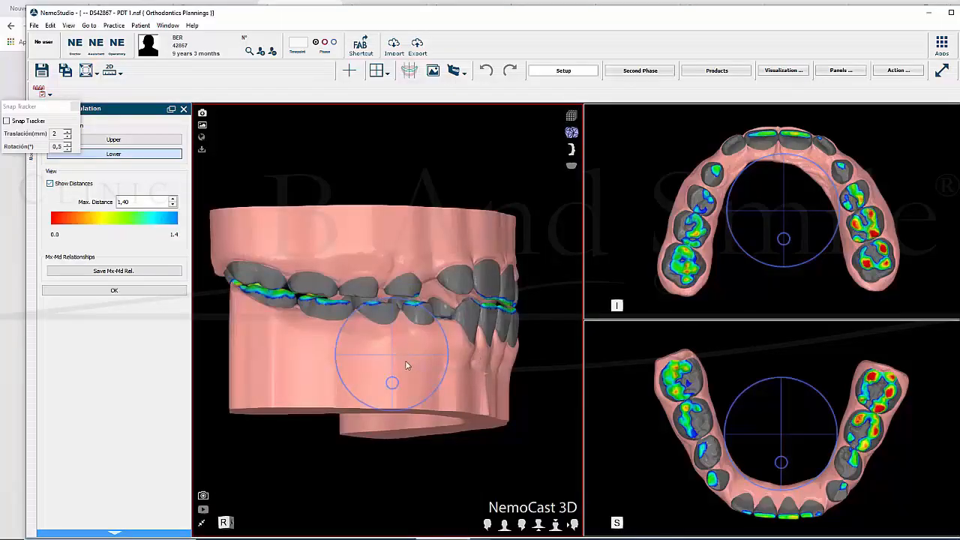
Shift the lower arch slightly backward in the lateral view and raise it toward the upper arch from the front
left_click_drag(398, 356, 397, 358)
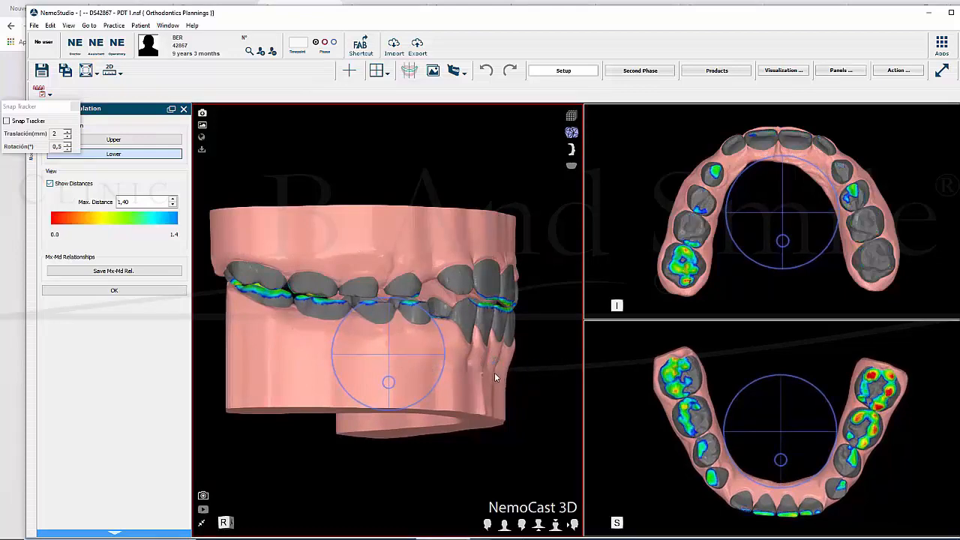
middle_click_drag(494, 377, 403, 328)
left_click_drag(393, 345, 392, 320)
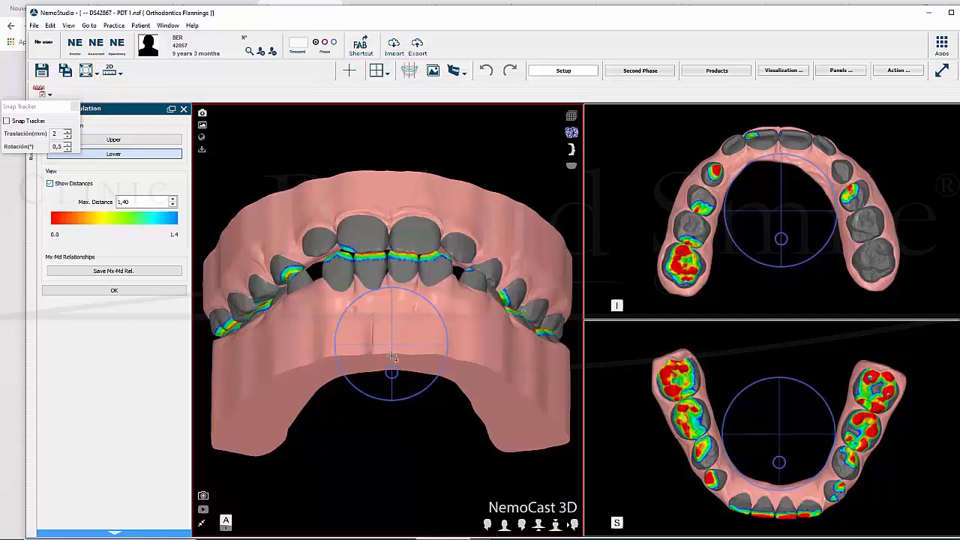
Fine-tune the lower arch's height and lateral position in small increments, using the 1.40 mm distance map of the occlusal contacts
left_click_drag(391, 357, 393, 360)
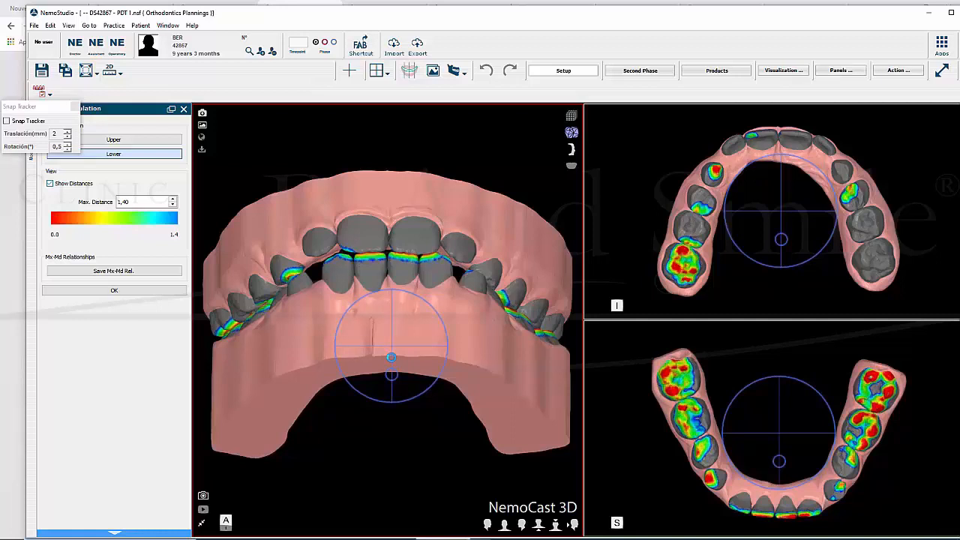
left_click_drag(392, 357, 392, 363)
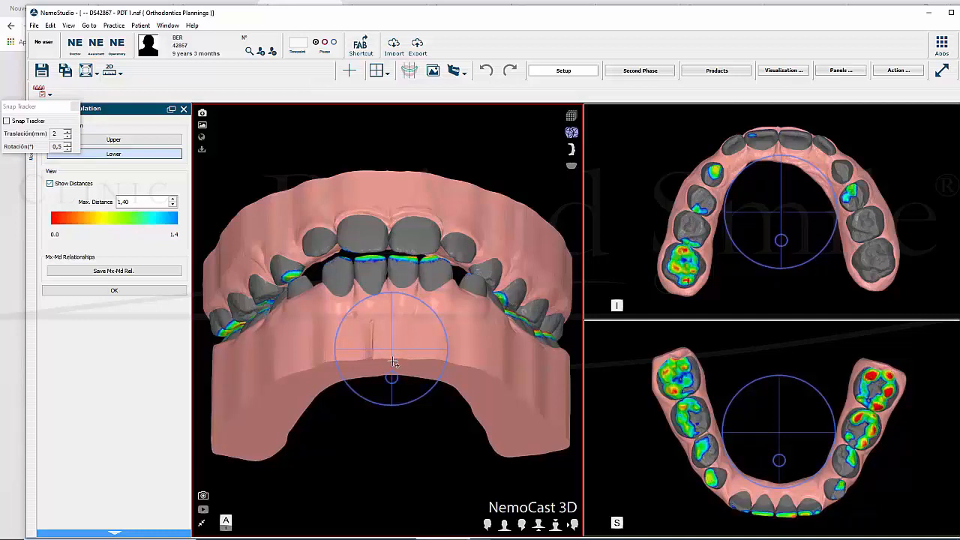
left_click_drag(393, 363, 392, 365)
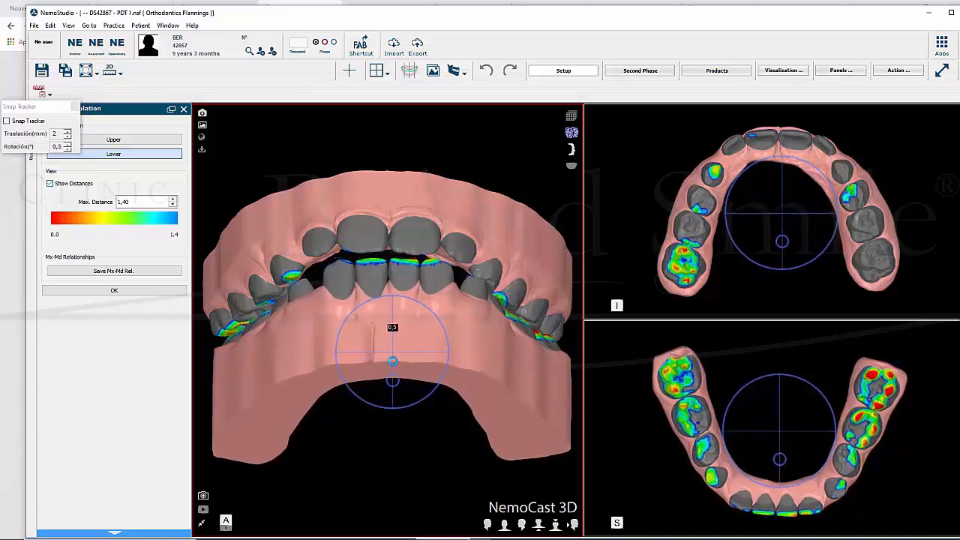
left_click_drag(393, 372, 390, 367)
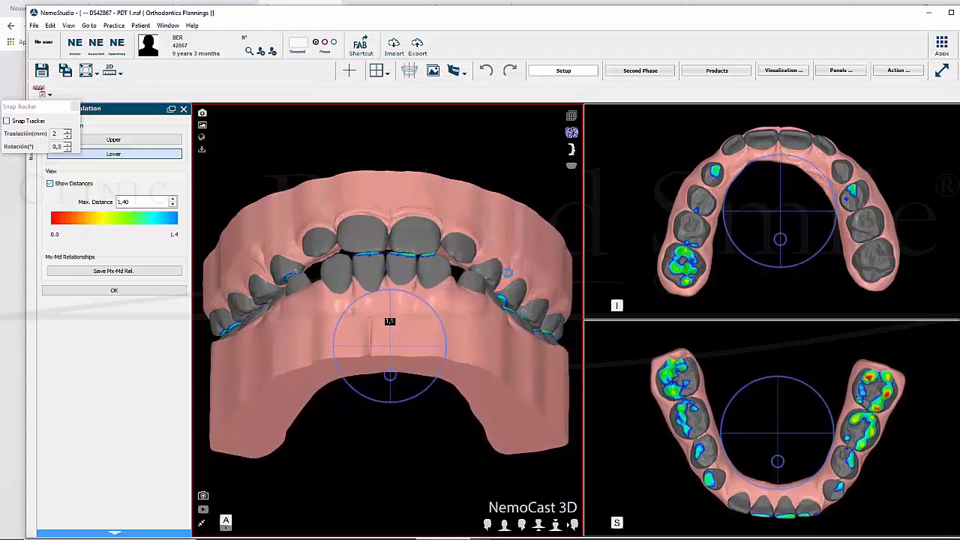
Raise the lower arch by about 0.2 mm to adjust its contact with the upper teeth
left_click_drag(531, 224, 452, 274)
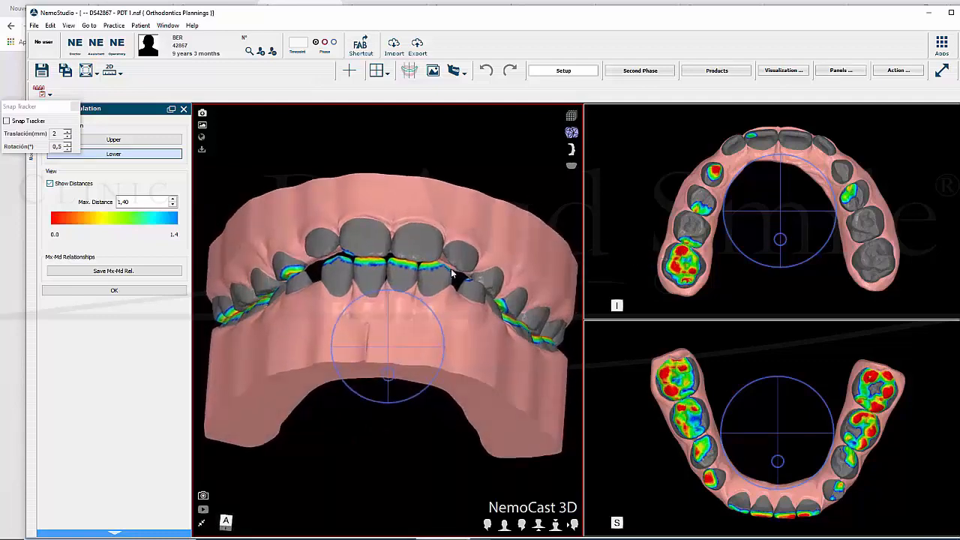
left_click_drag(399, 348, 400, 345)
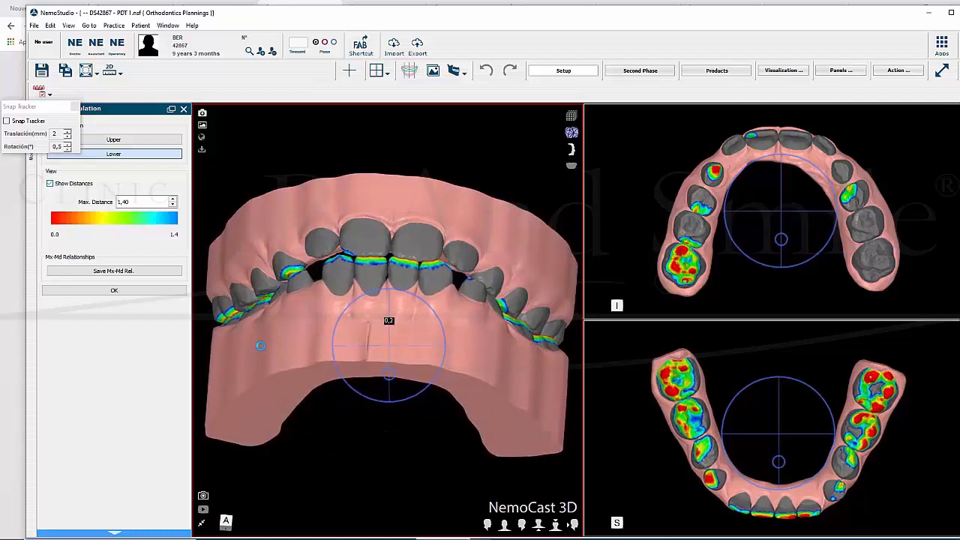
left_click_drag(260, 346, 451, 358)
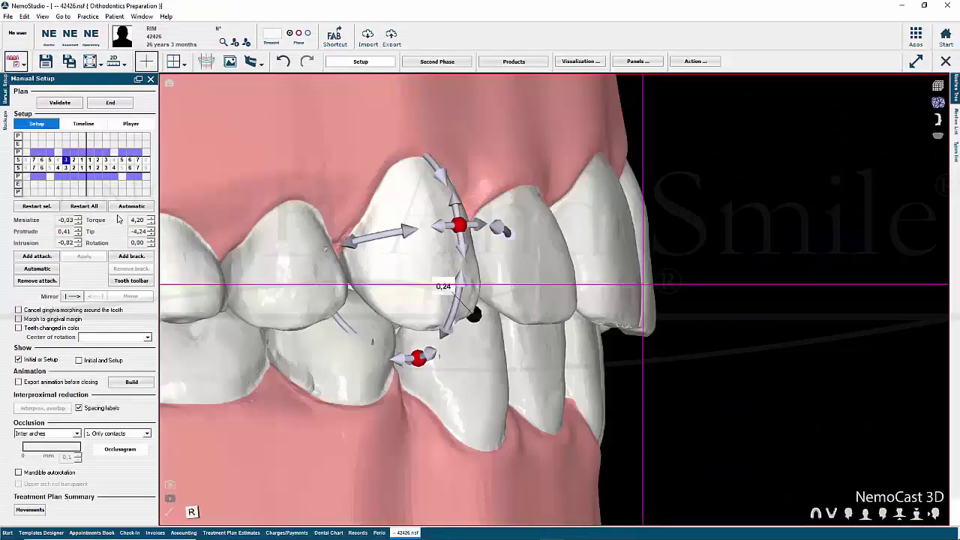
left_click(50, 258)
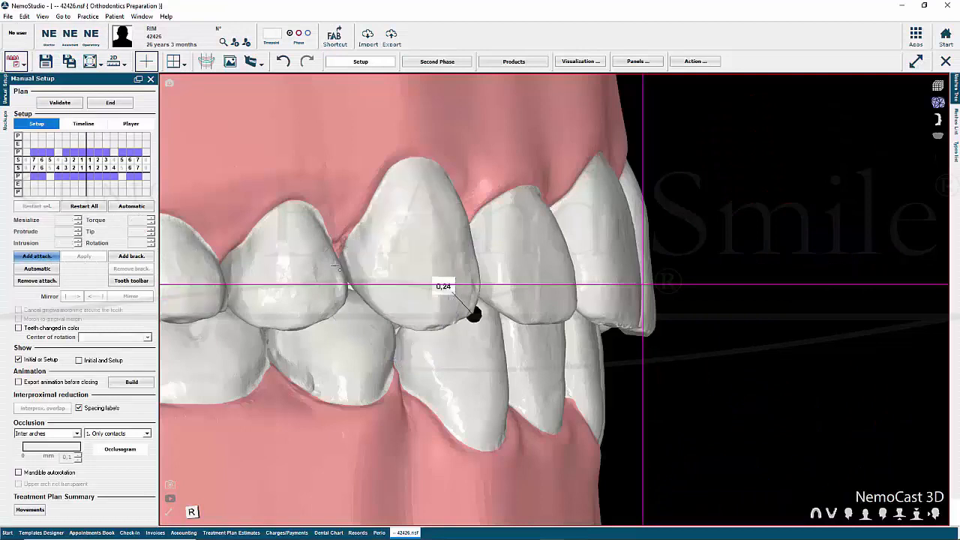
right_click(428, 243)
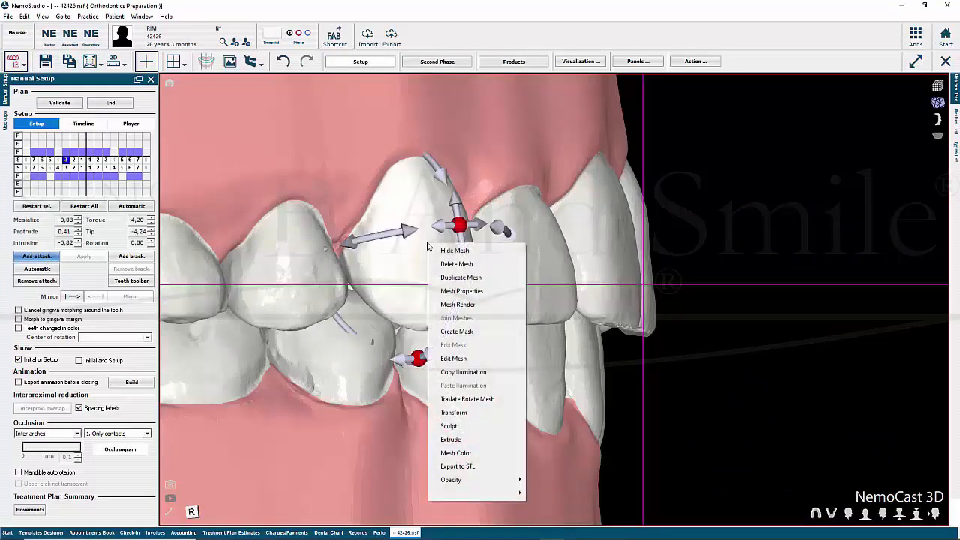
left_click(607, 229)
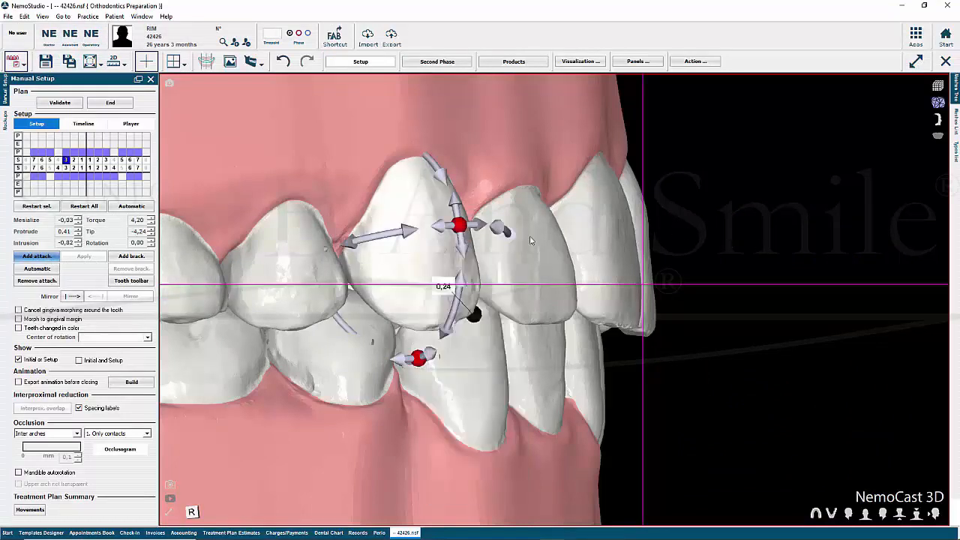
Add the Horizontal.stl attachment from the Secretline_Anchorage set to the upper right canine's outer surface
left_click(37, 258)
left_click(418, 256)
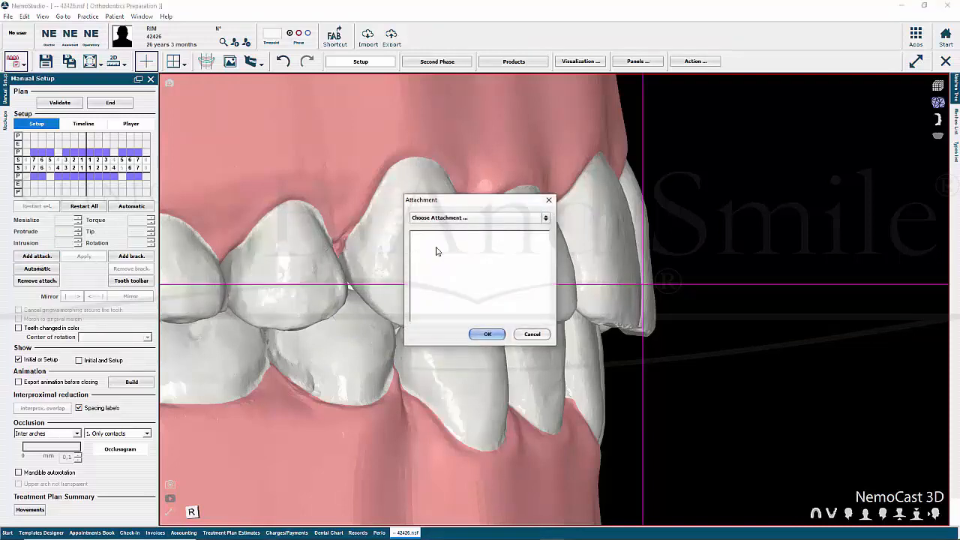
left_click(545, 219)
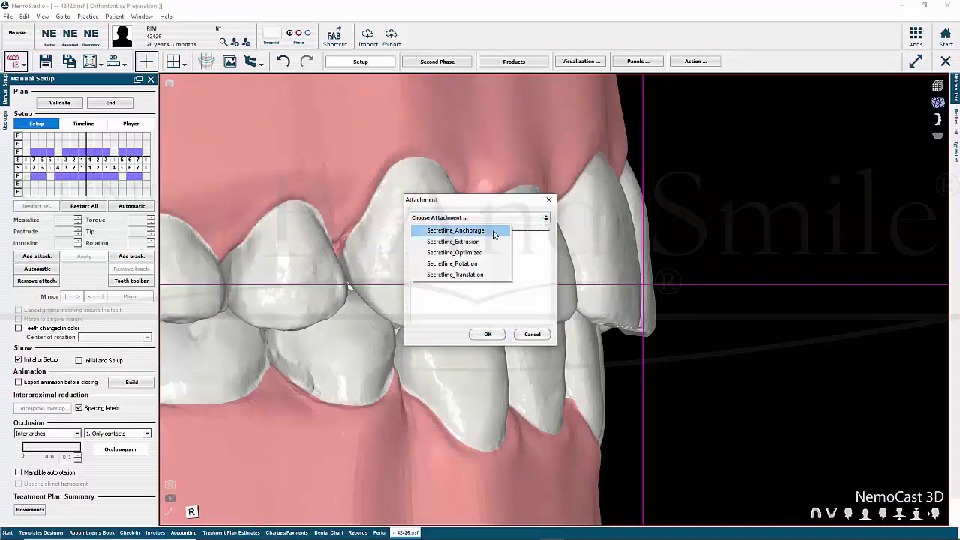
left_click(494, 231)
left_click(441, 236)
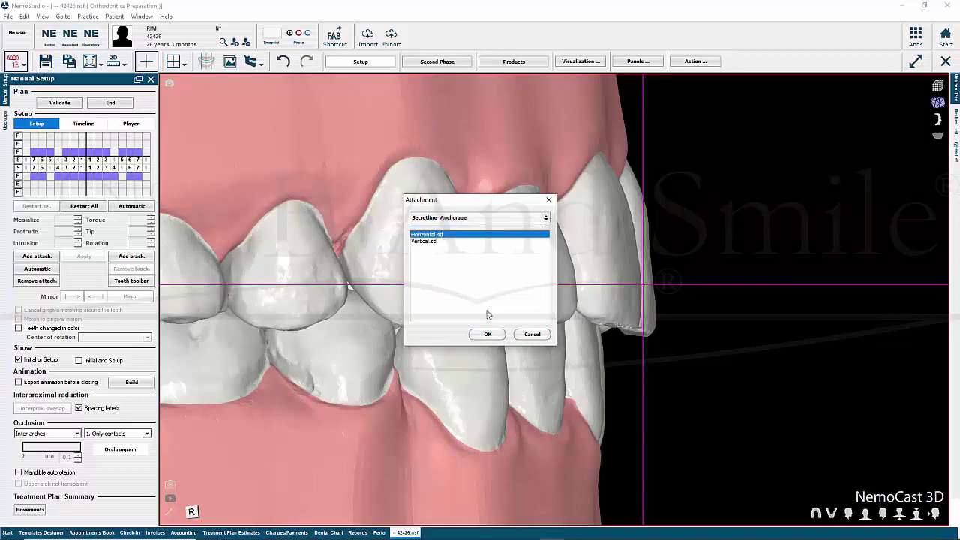
left_click(487, 334)
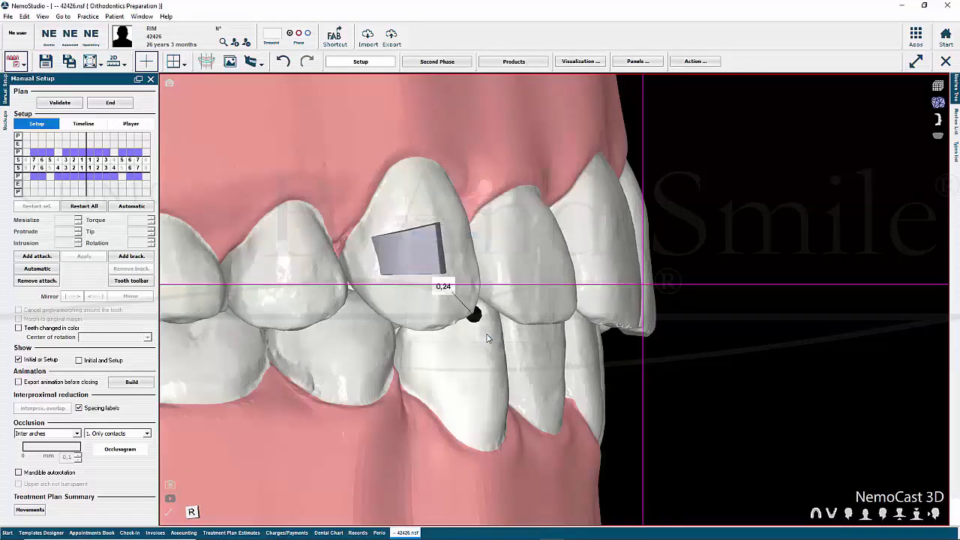
Reposition the attachment slightly higher and toward the lateral incisor on the upper right canine
left_click(420, 261)
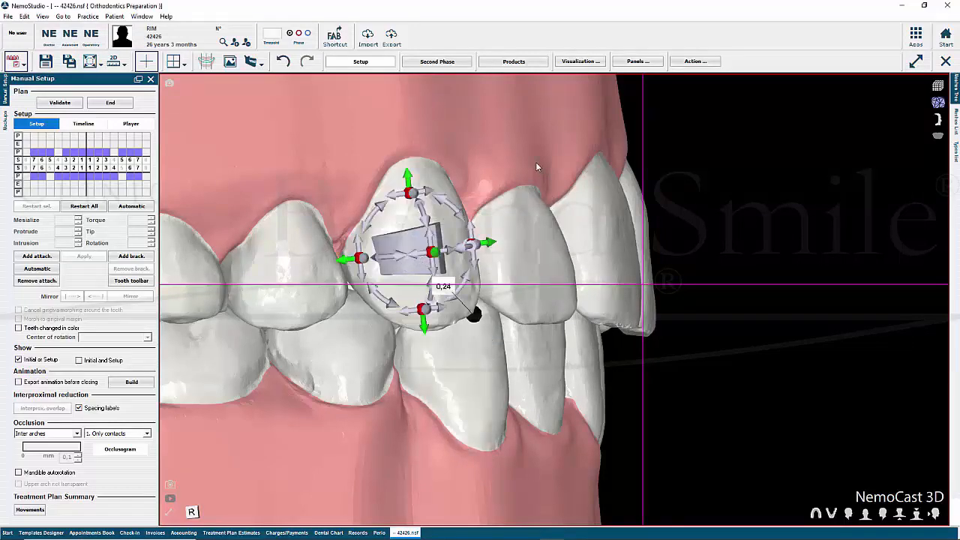
left_click_drag(536, 163, 579, 224)
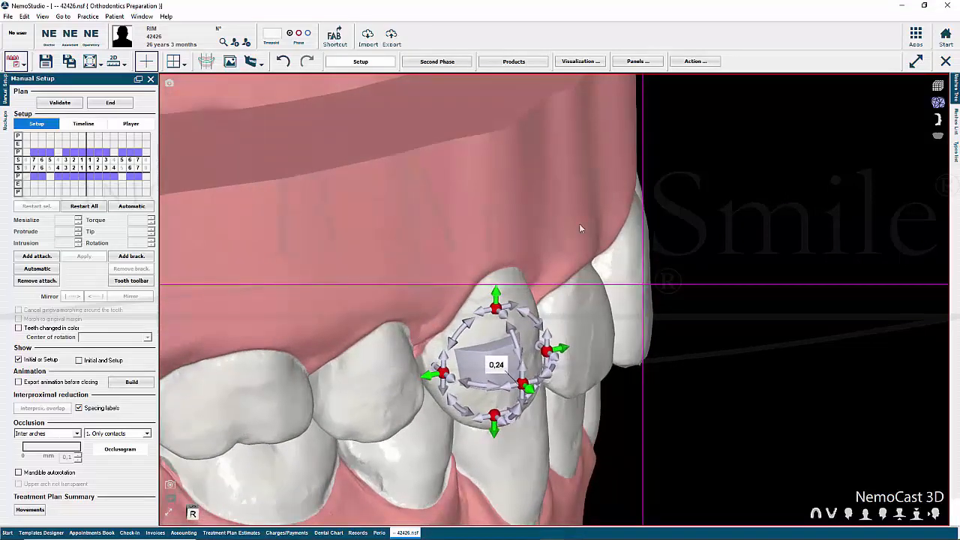
left_click_drag(513, 356, 510, 351)
left_click(521, 203)
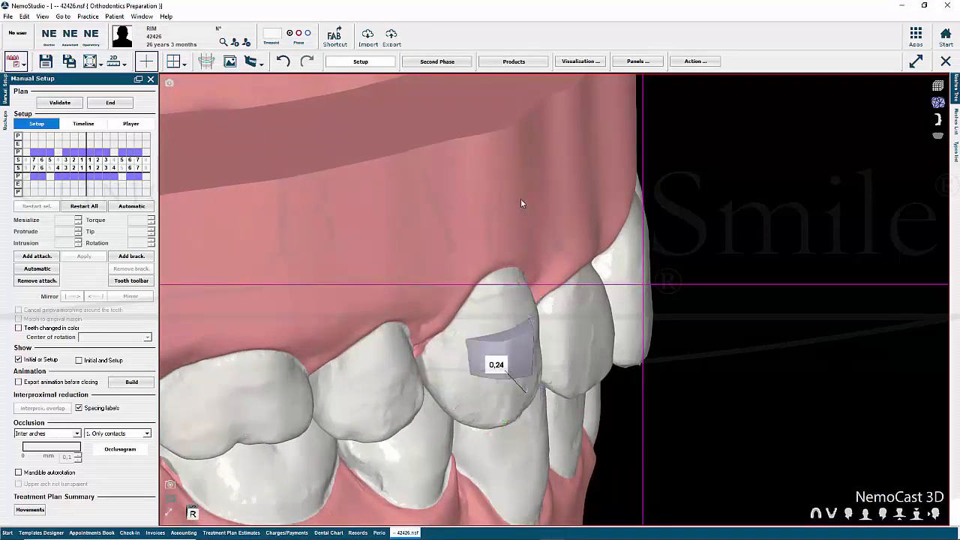
Delete the attachment from the upper right canine and confirm its removal
left_click(519, 355)
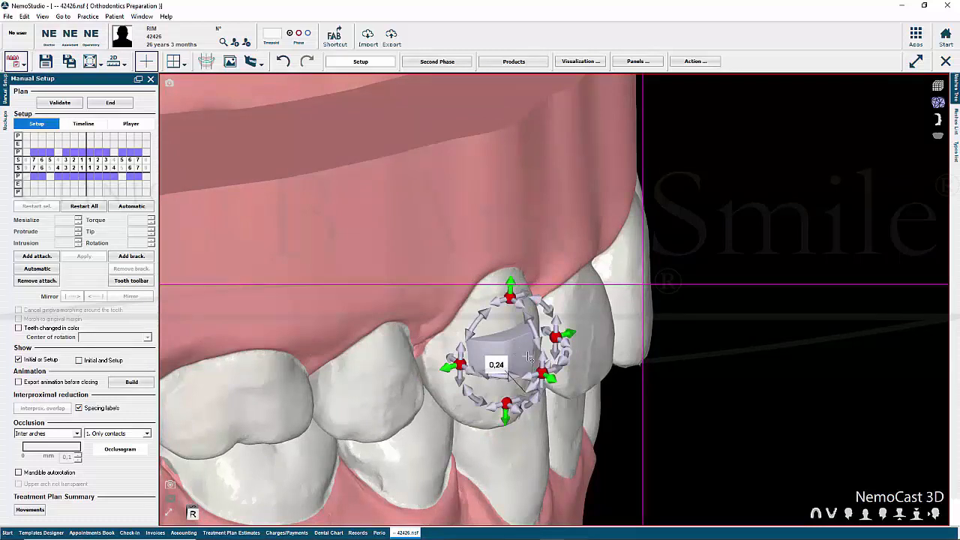
right_click(525, 346)
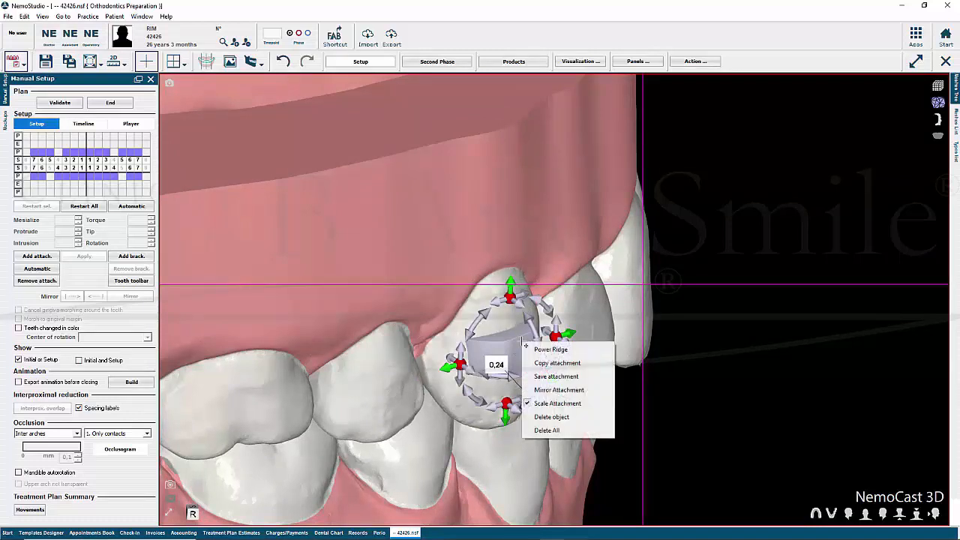
left_click(551, 417)
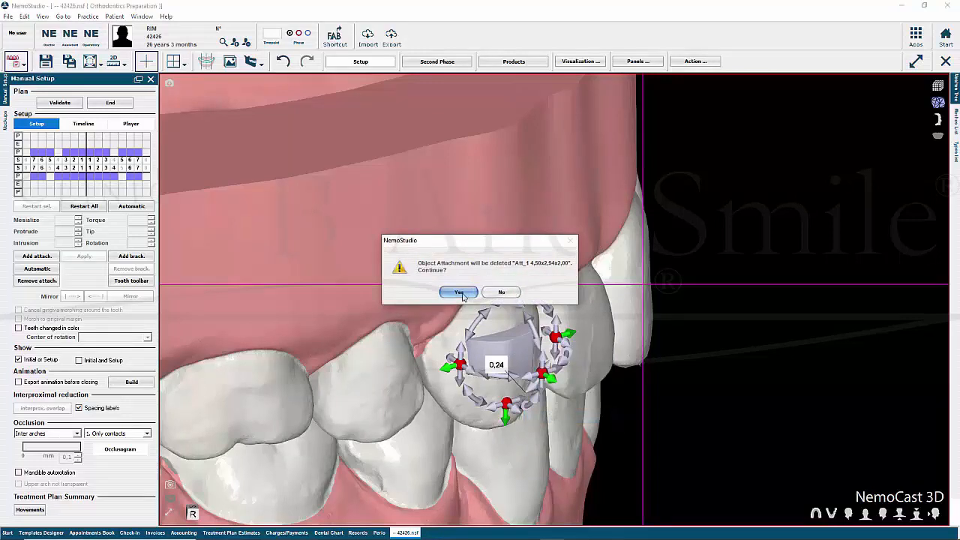
left_click(459, 292)
left_click(513, 347)
right_click(512, 347)
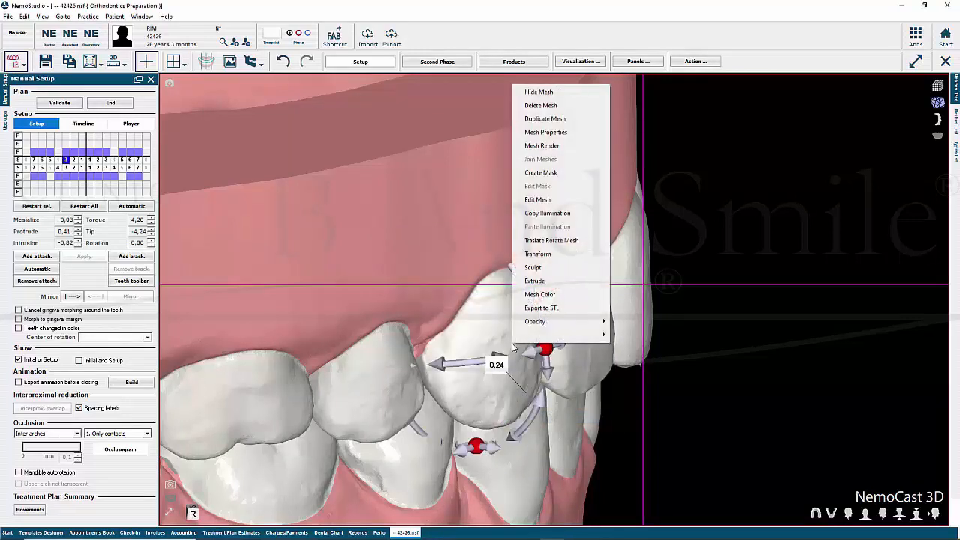
left_click(439, 263)
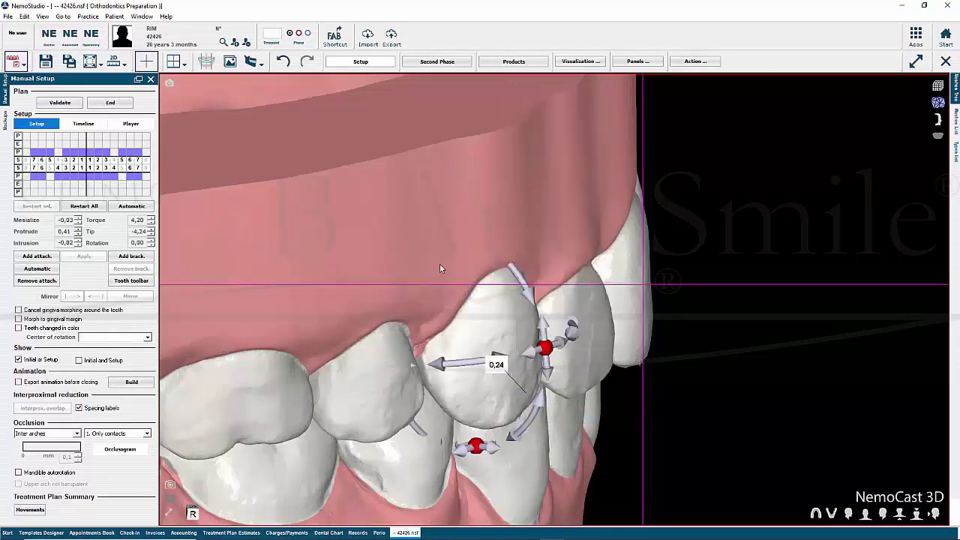
Delete the vertical attachment from the upper right canine's outer surface and confirm its removal
left_click(485, 335)
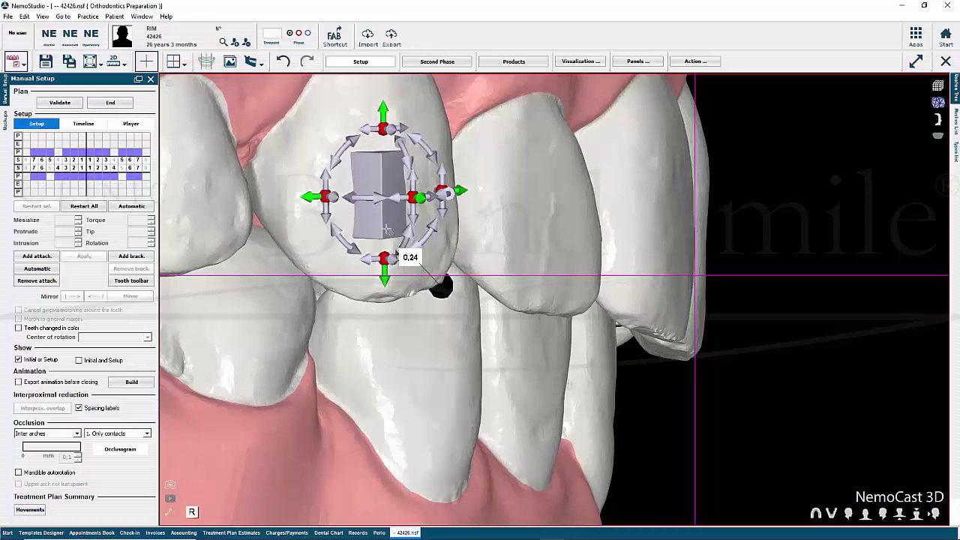
right_click(387, 230)
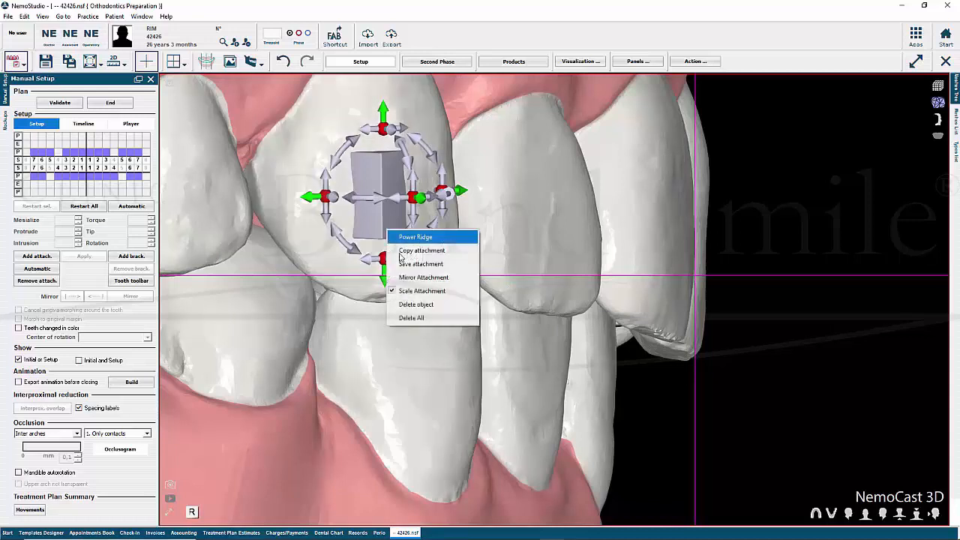
left_click(420, 302)
left_click(454, 293)
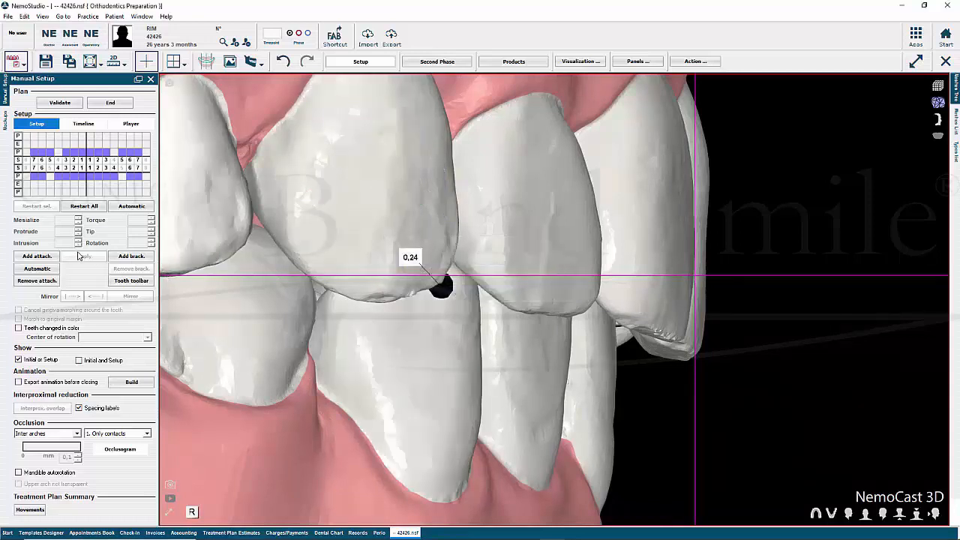
Add the Optimized_v2.stl attachment from the Secretline_Optimized set to the outer surface of the upper right canine
left_click(41, 256)
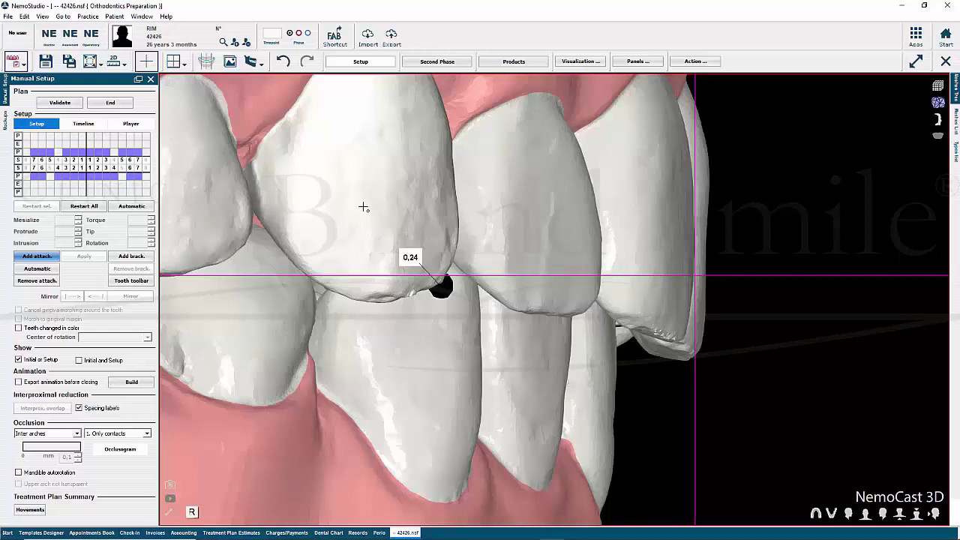
left_click(363, 207)
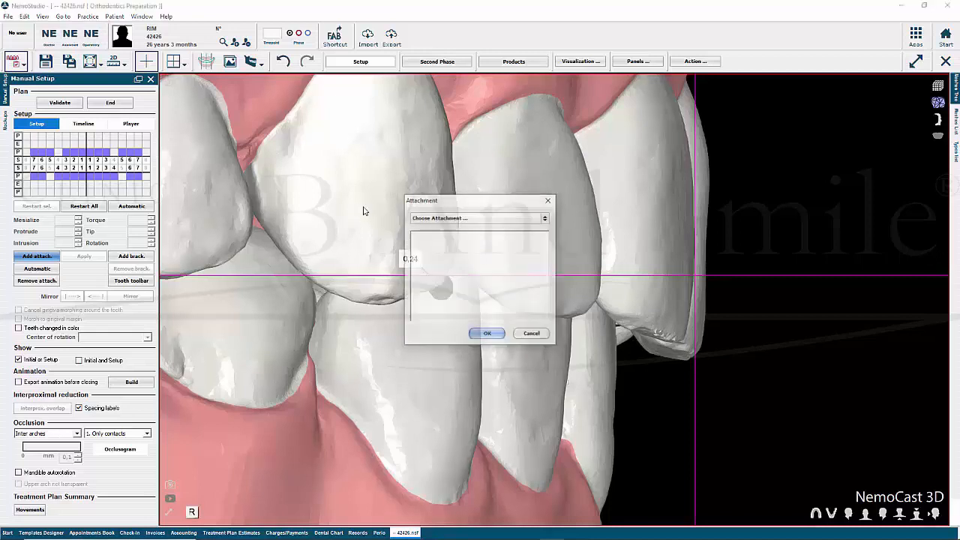
left_click(546, 218)
left_click(494, 248)
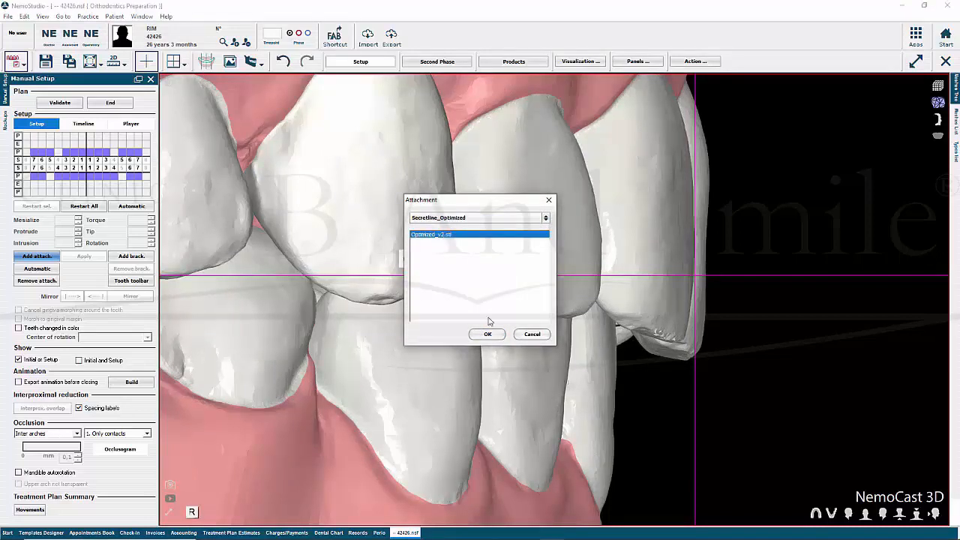
left_click(487, 333)
Reposition the optimized attachment higher on the upper right canine's crown
mouse_move(424, 220)
middle_mouse_down()
mouse_move(315, 210)
mouse_move(421, 227)
middle_mouse_up()
left_click(387, 220)
left_click_drag(405, 194, 301, 168)
left_click_drag(390, 213, 389, 178)
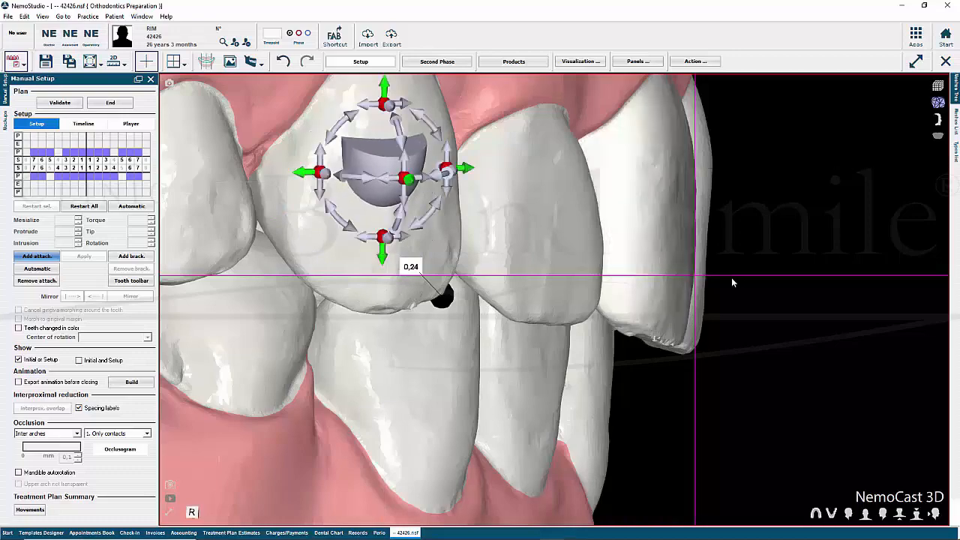
Tilt the optimized attachment against the canine's surface and shift it slightly up and toward the lateral incisor
middle_click_drag(730, 279, 394, 276)
scroll(705, 297, "down", 2)
left_click_drag(254, 180, 251, 176)
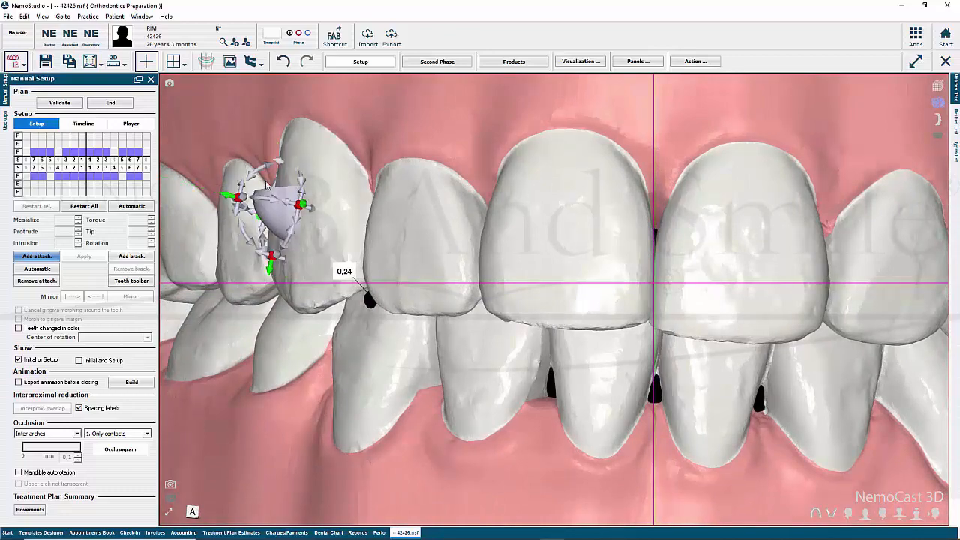
left_click_drag(264, 171, 266, 172)
middle_click_drag(300, 201, 257, 226)
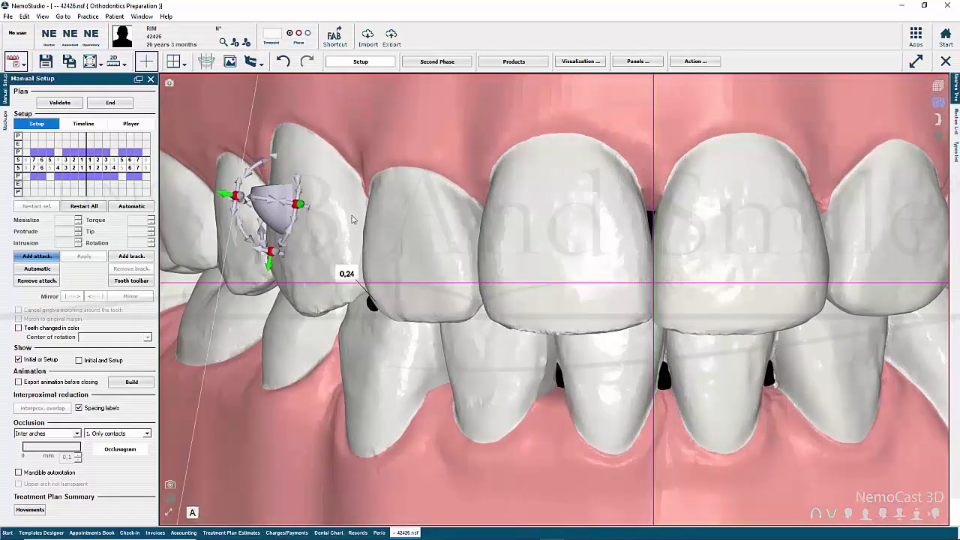
mouse_move(352, 219)
middle_mouse_down()
mouse_move(561, 212)
mouse_move(342, 208)
middle_mouse_up()
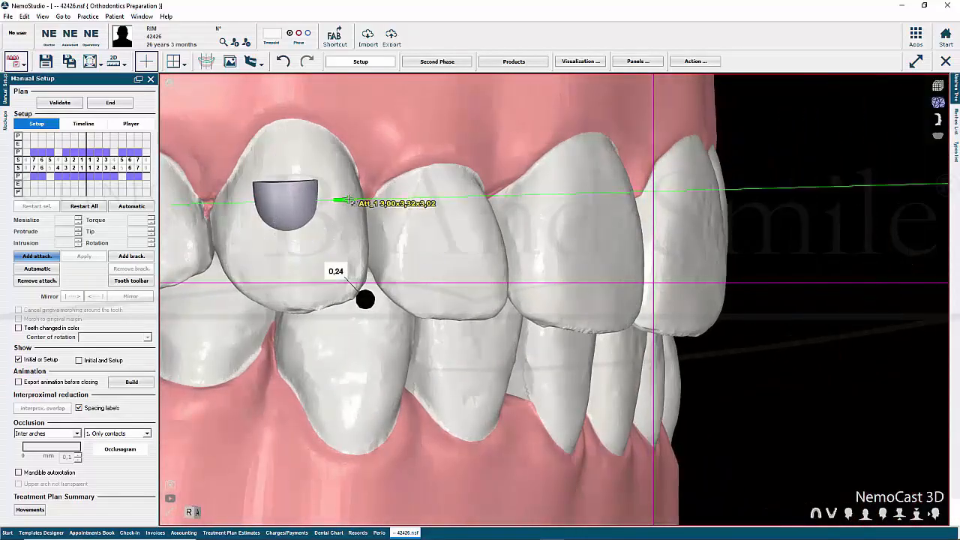
left_click_drag(286, 191, 292, 184)
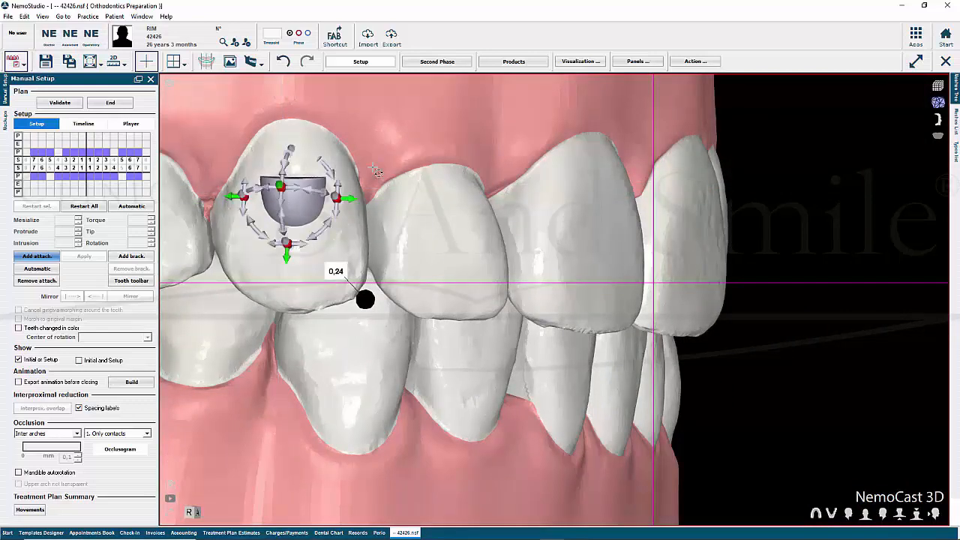
Save the adjusted canine attachment as "extrusion canine" with the initial orientation
right_click(295, 201)
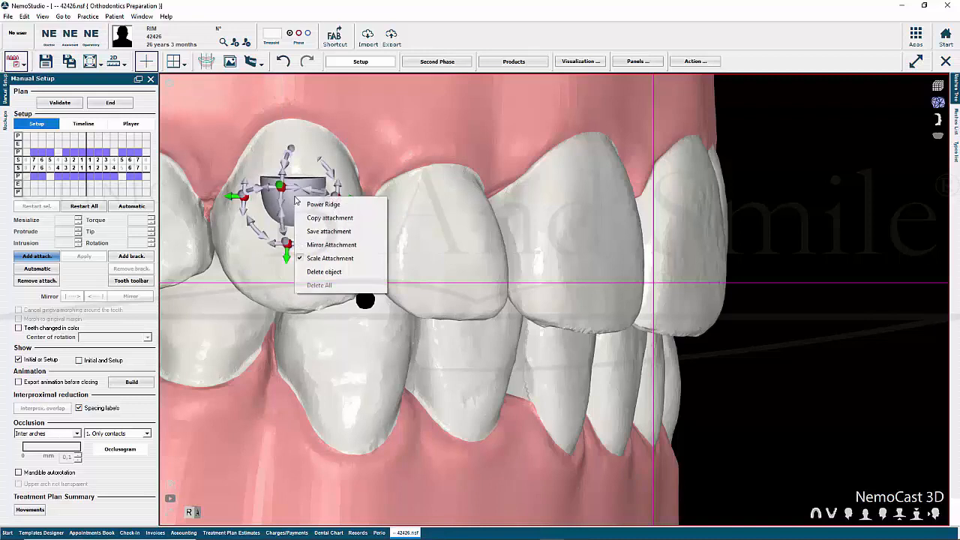
left_click(334, 229)
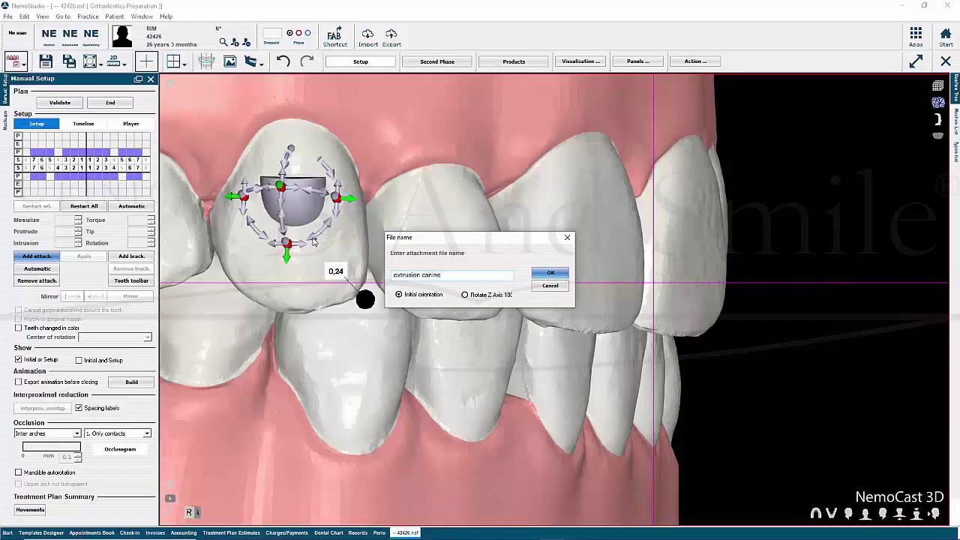
left_click(558, 276)
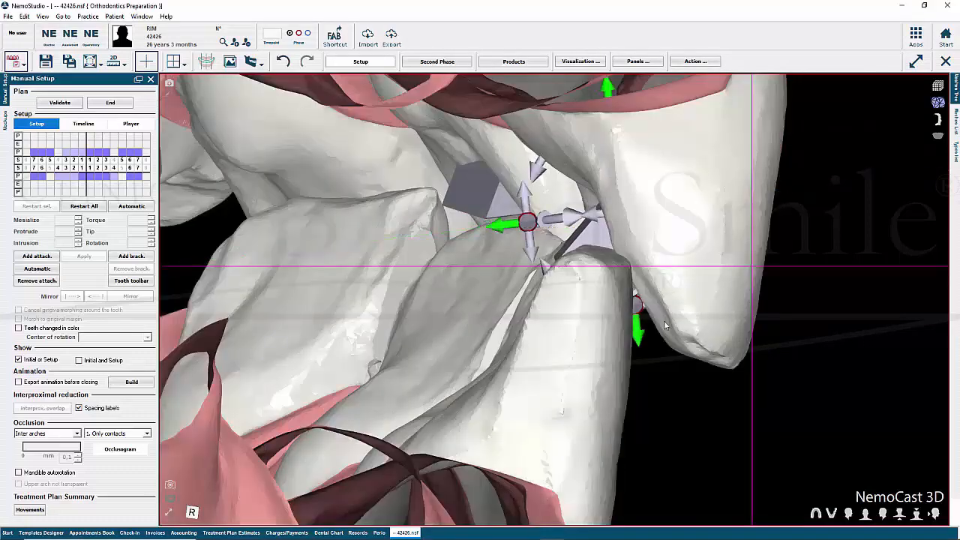
Try a different position for the lingual attachment behind the upper incisor, then undo the change
left_click_drag(720, 330, 954, 360)
left_click_drag(561, 332, 617, 264)
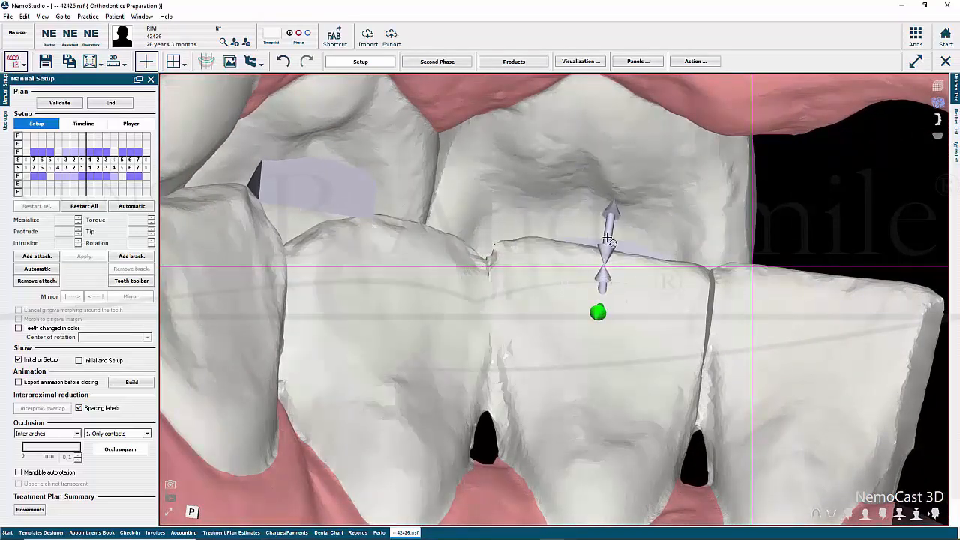
left_click(283, 63)
left_click(283, 63)
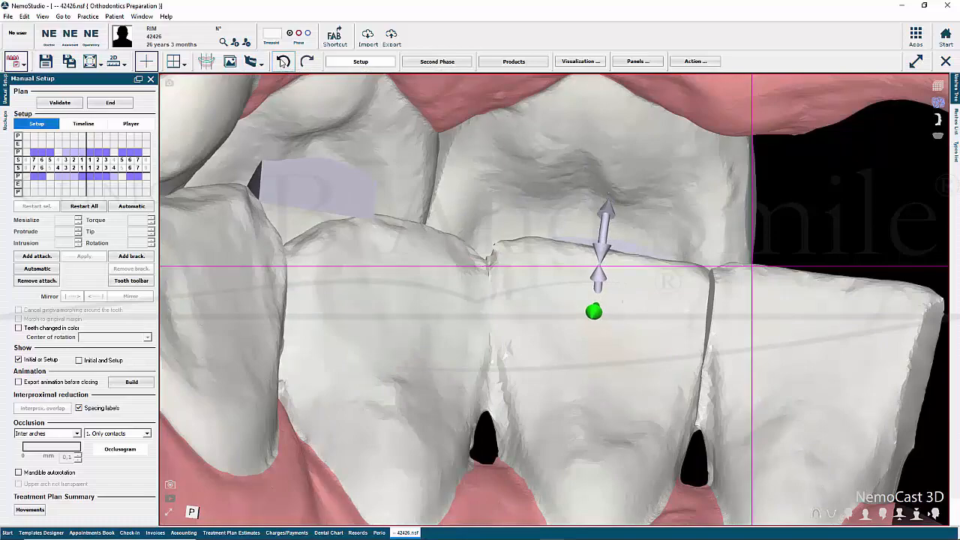
Adjust the lingual attachment's position behind the upper incisor relative to the lower incisors
left_click_drag(826, 245, 335, 153)
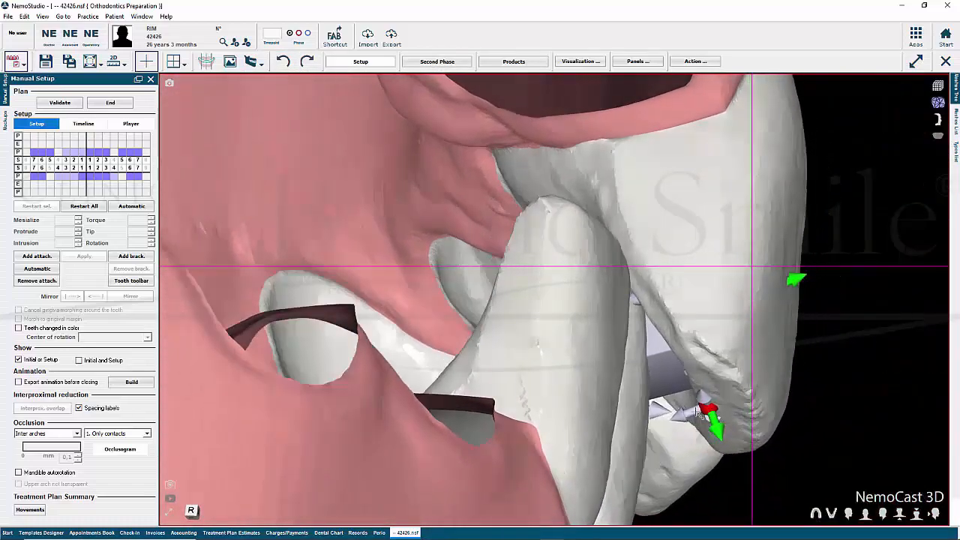
left_click_drag(664, 410, 708, 443)
left_click_drag(508, 296, 475, 306)
left_click_drag(742, 384, 479, 301)
Hide the lower central and lateral incisors to expose the attachment behind the upper incisor
left_click(76, 176)
left_click(90, 177)
left_click(82, 177)
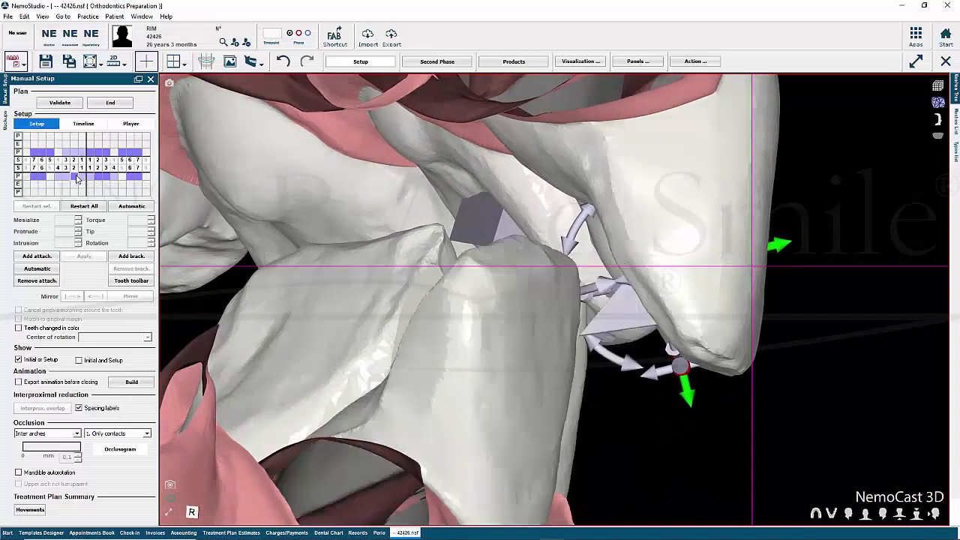
left_click(75, 177)
left_click(97, 177)
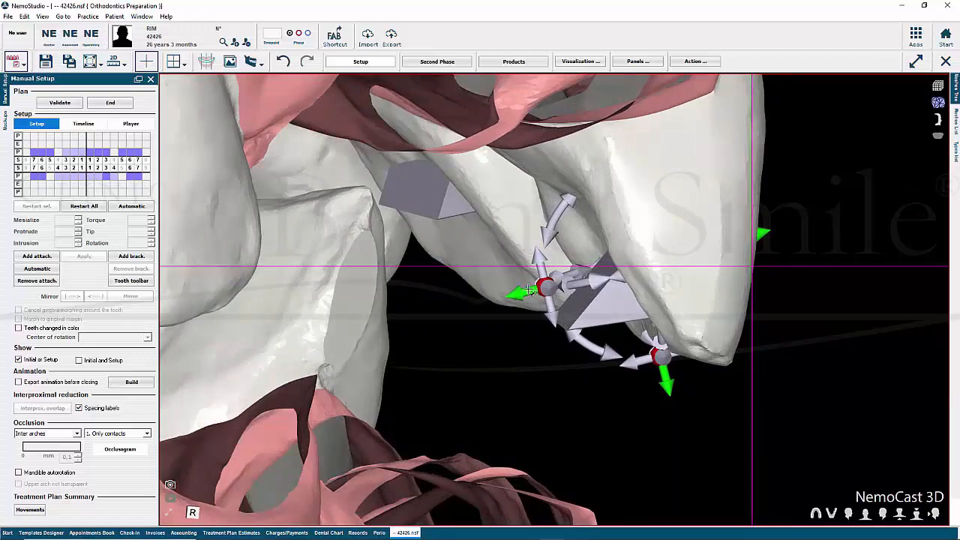
Extend the lingual attachment slightly toward the inside of the mouth and refine its angle
left_click_drag(528, 291, 525, 292)
mouse_move(578, 369)
middle_mouse_down()
mouse_move(558, 328)
mouse_move(570, 366)
middle_mouse_up()
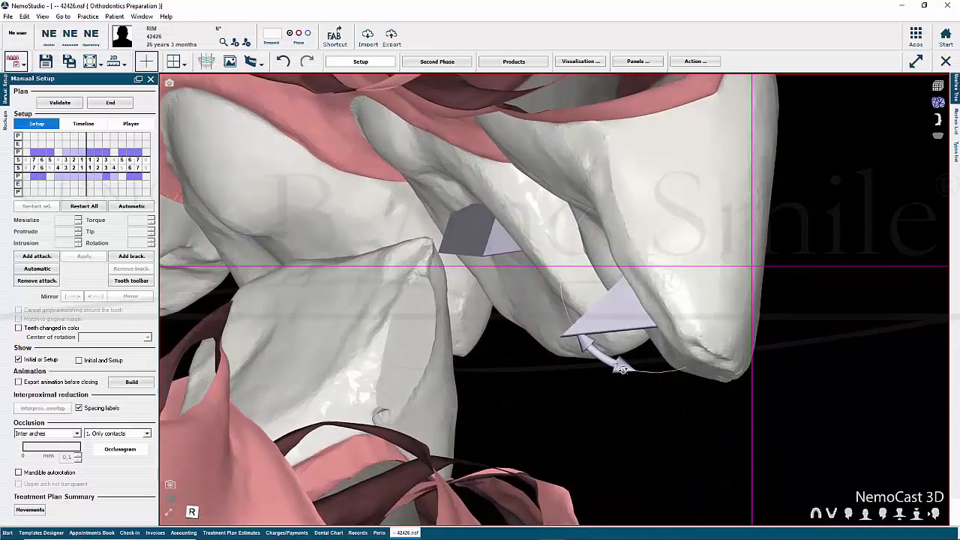
left_click_drag(623, 368, 617, 364)
Show the lower left central incisor and the lower right teeth from central incisor to first premolar
left_click(90, 177)
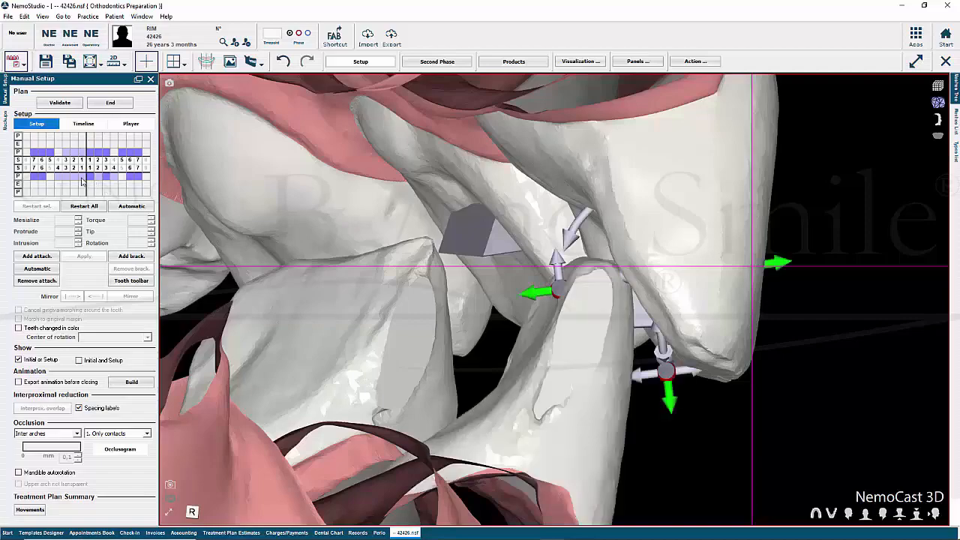
left_click(82, 177)
middle_click_drag(691, 425, 771, 430)
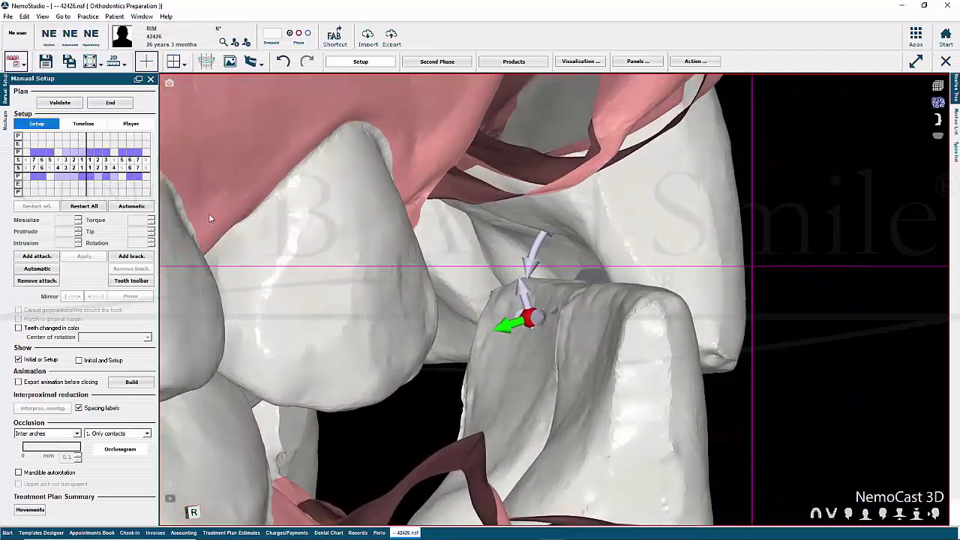
left_click(73, 179)
left_click(66, 178)
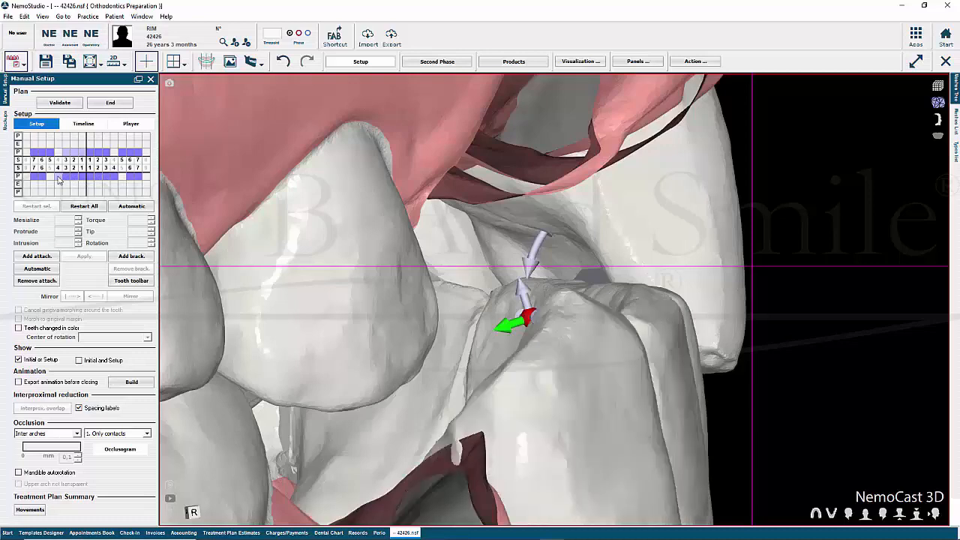
left_click(58, 178)
Show the upper right canine, lateral incisor and central incisor
left_click(66, 152)
left_click(73, 153)
left_click(82, 153)
scroll(364, 241, "down", 2)
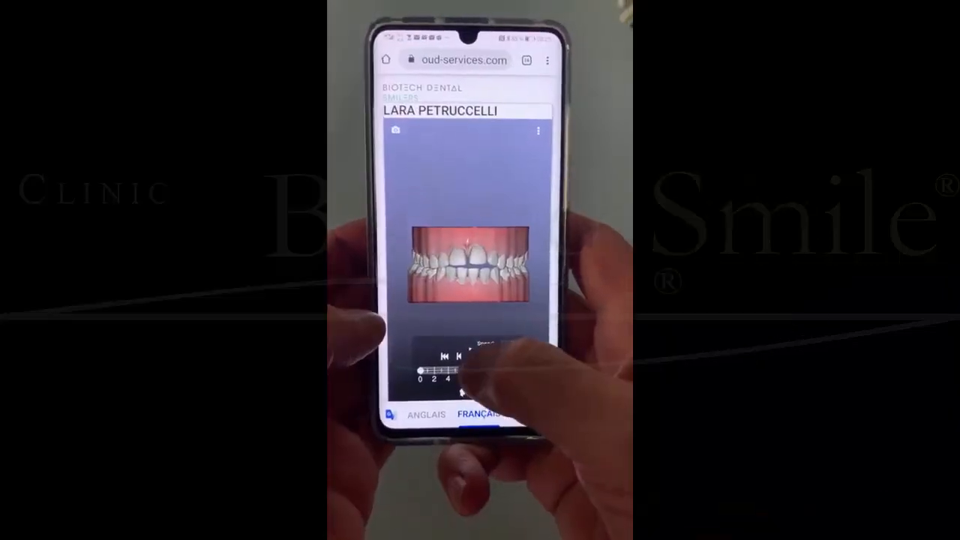
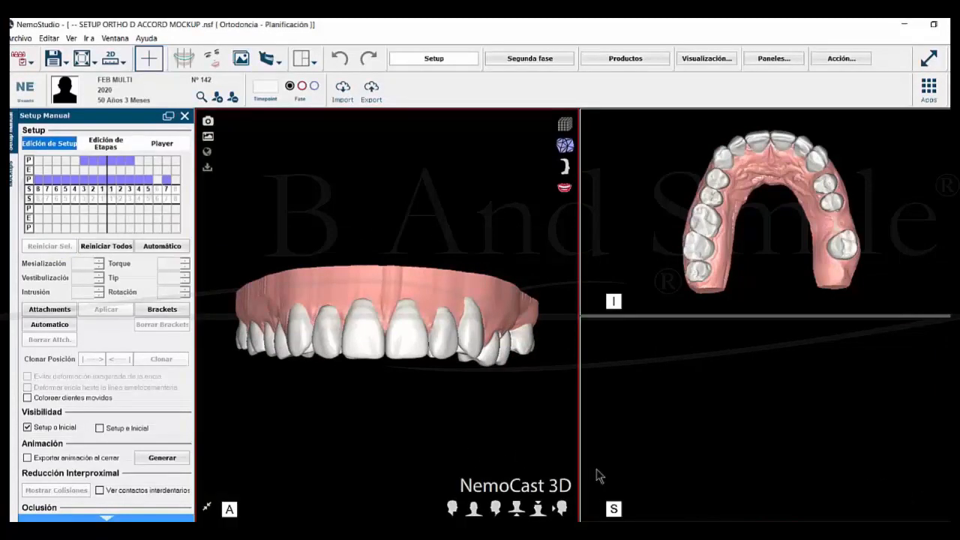
Open the mesh list and hide the tooth prosthesis meshes 13, 12, 11 and 22
left_click(954, 142)
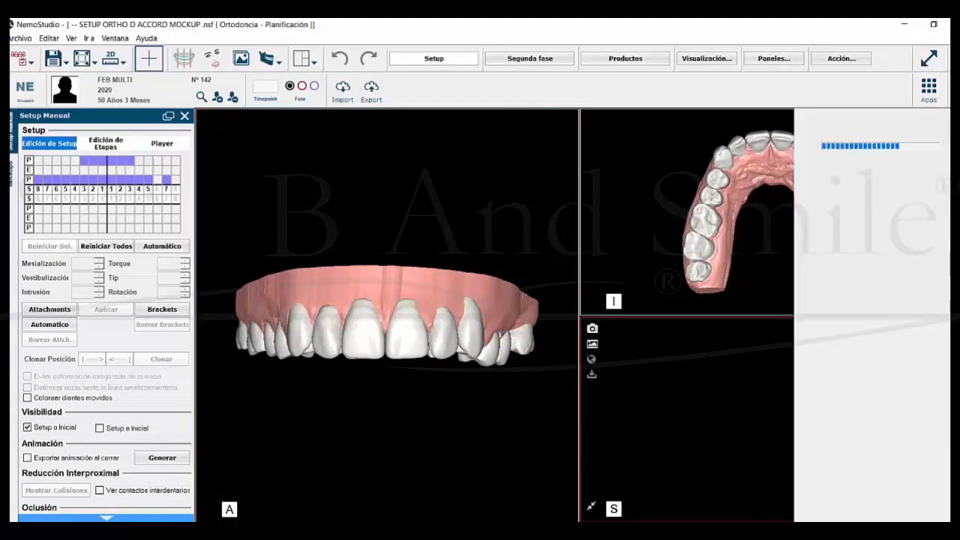
mouse_move(950, 189)
left_mouse_down()
mouse_move(947, 498)
mouse_move(950, 180)
left_mouse_up()
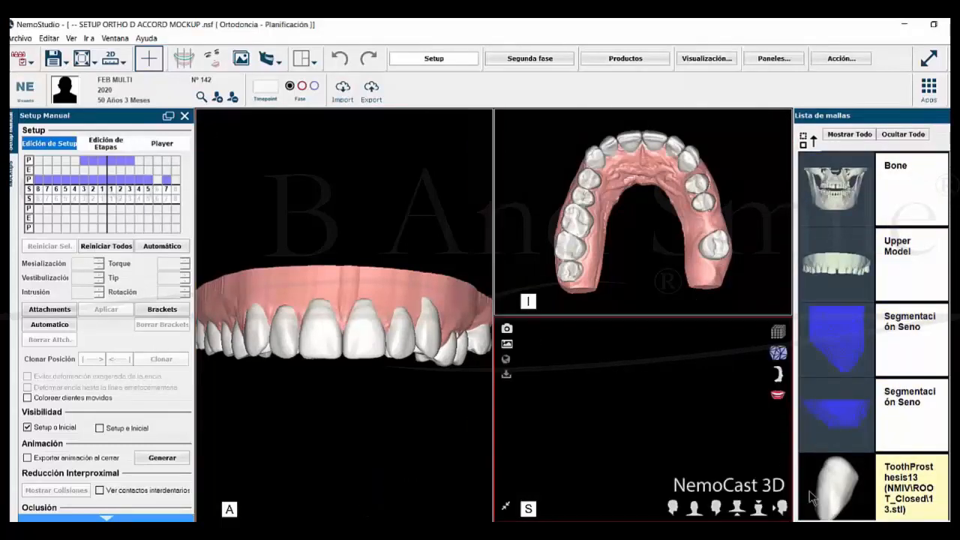
scroll(917, 461, "down", 1)
scroll(842, 423, "down", 2)
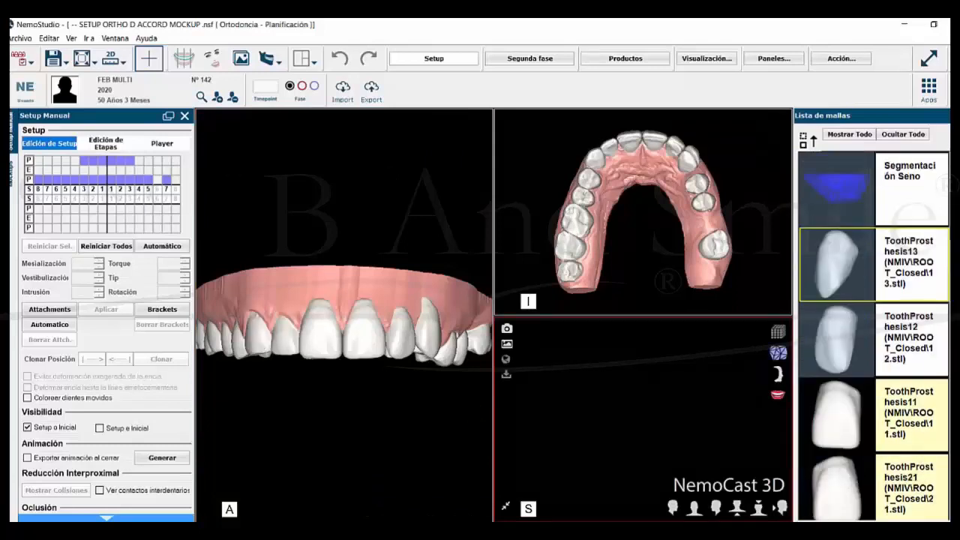
scroll(842, 422, "down", 2)
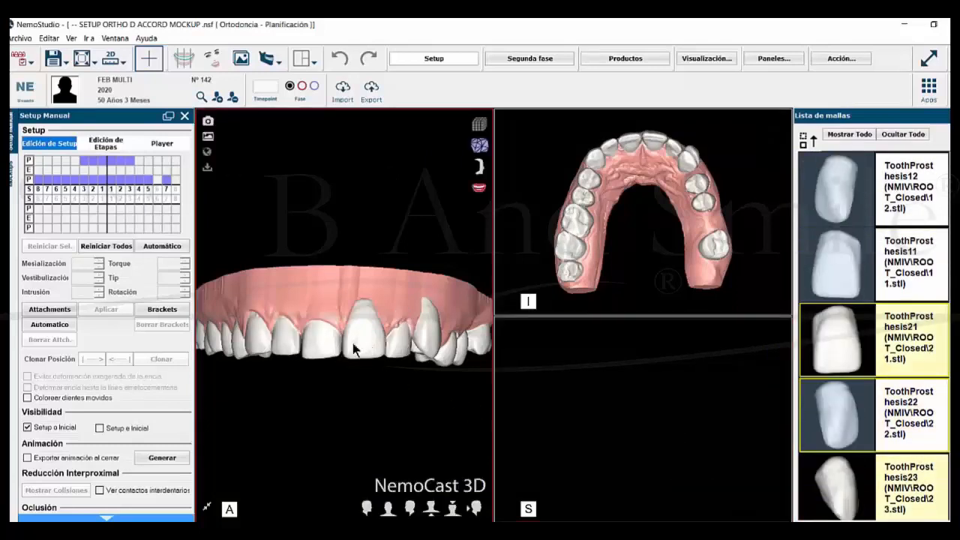
Maximize the front view and examine the upper arch from the occlusal side and the front
left_click(207, 507)
left_click(229, 509)
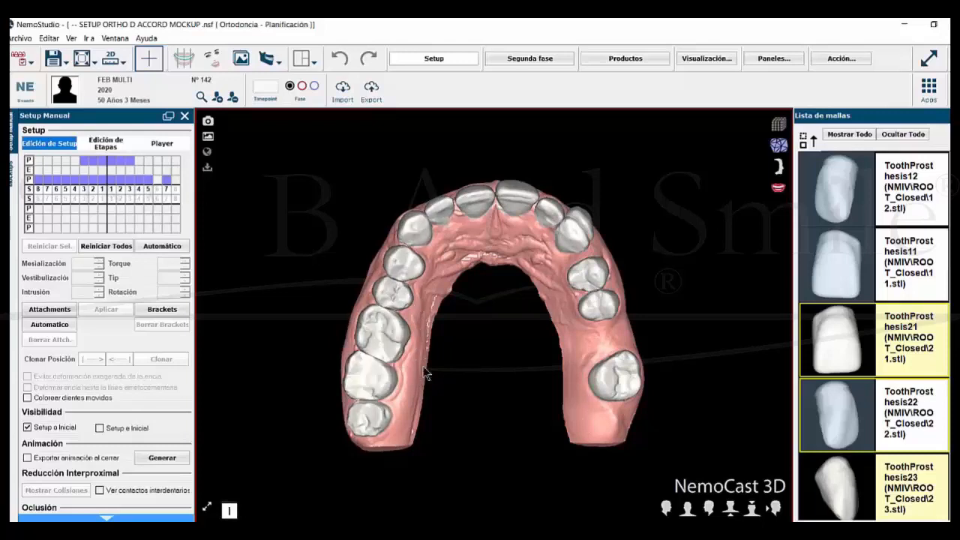
left_click_drag(496, 376, 506, 473)
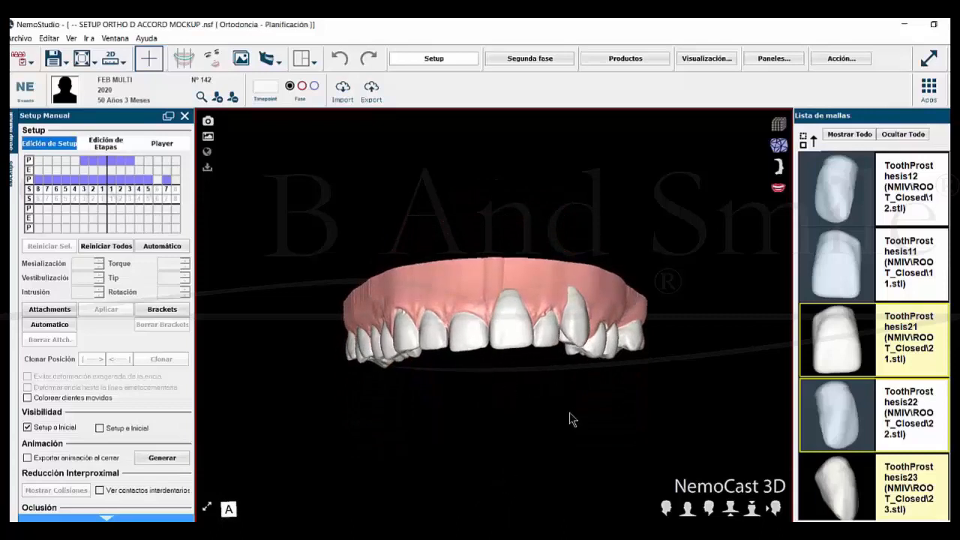
Show the tooth prosthesis meshes 22, 11 and 12 on the upper arch
left_click(854, 411)
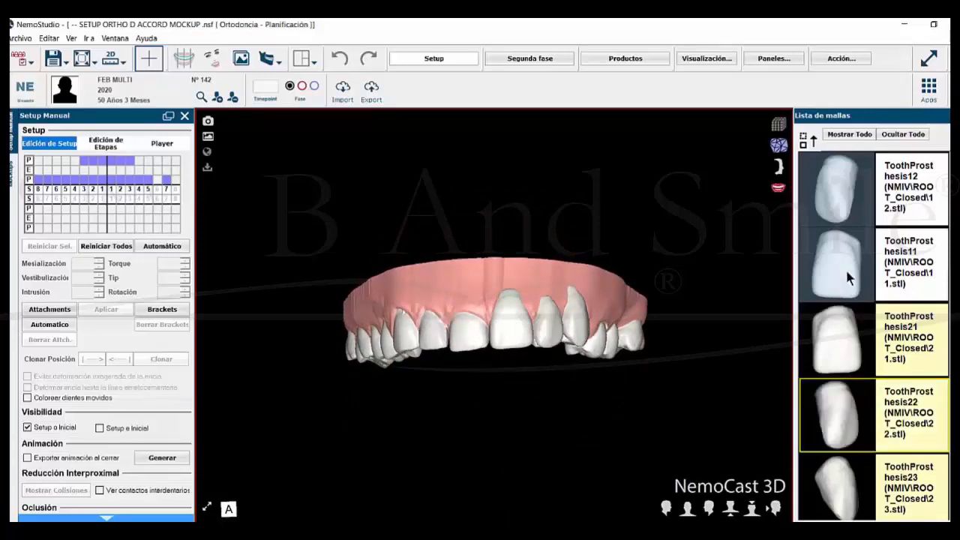
left_click(850, 278)
left_click(842, 211)
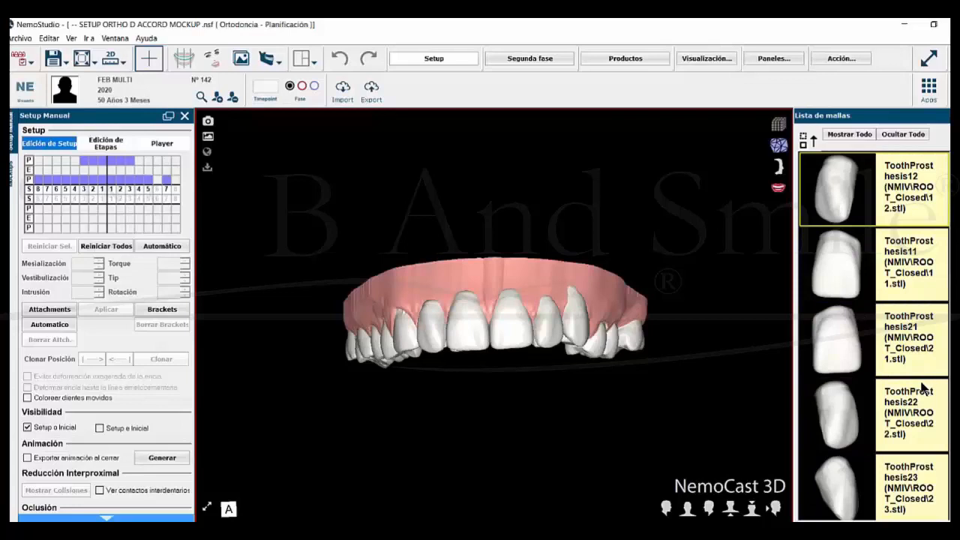
Show the tooth prosthesis mesh 13 on the upper arch and change its color to green
scroll(924, 388, "up", 2)
left_click(854, 352)
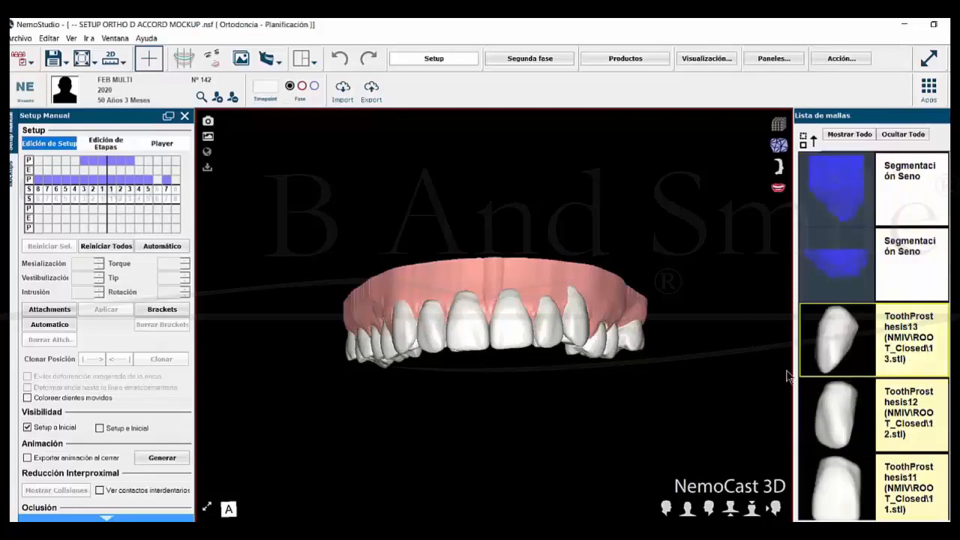
right_click(831, 343)
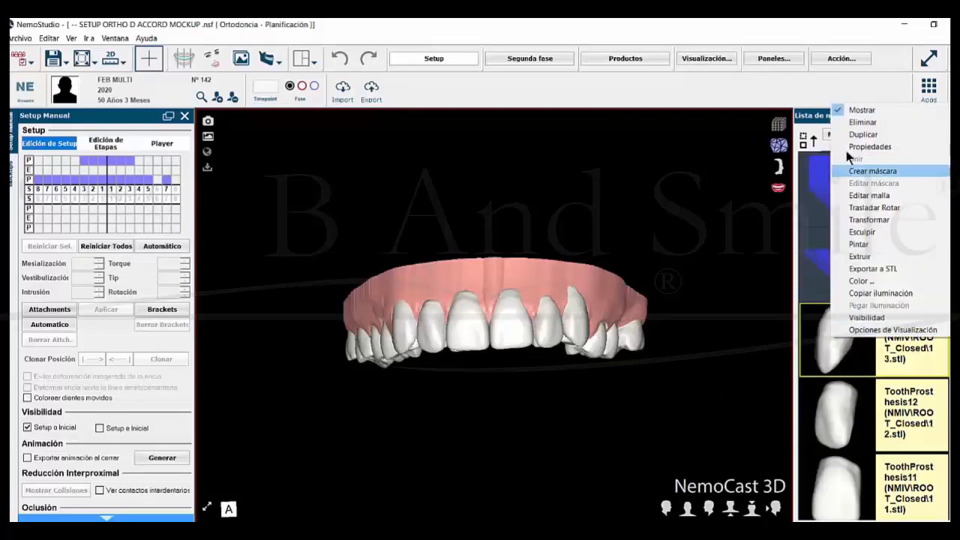
left_click(870, 147)
left_click(553, 176)
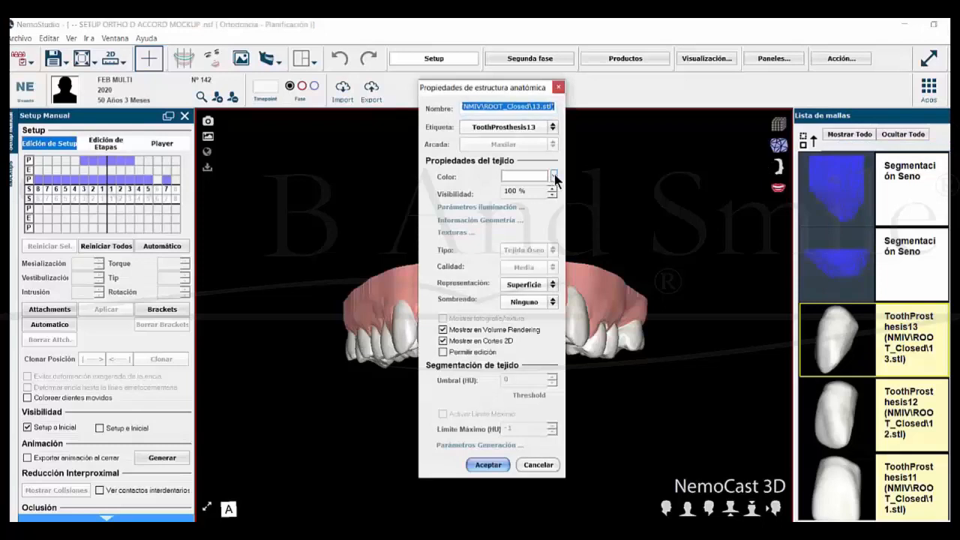
left_click(553, 209)
left_click(488, 464)
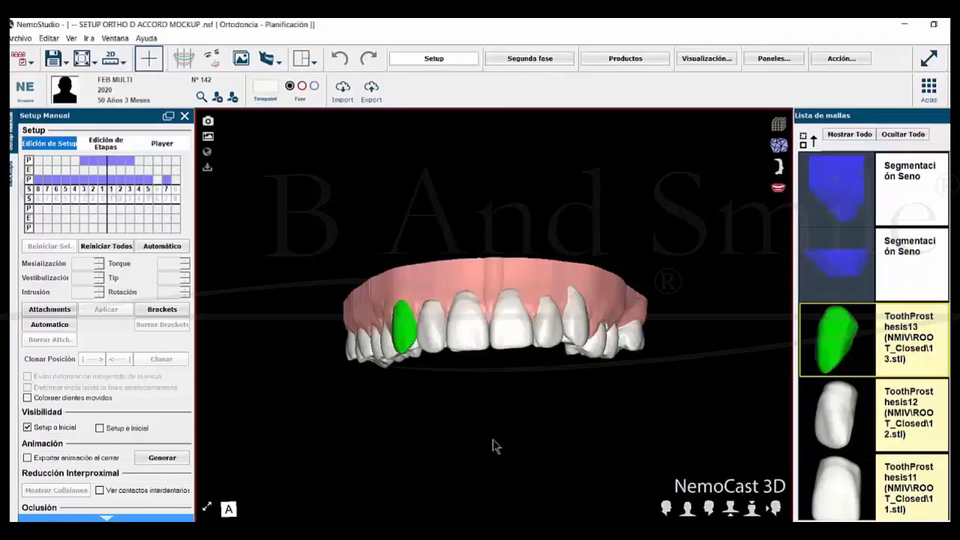
Set the visibility of tooth prosthesis mesh 13 to 50 % and view the upper arch from the occlusal side
right_click(828, 349)
mouse_move(866, 323)
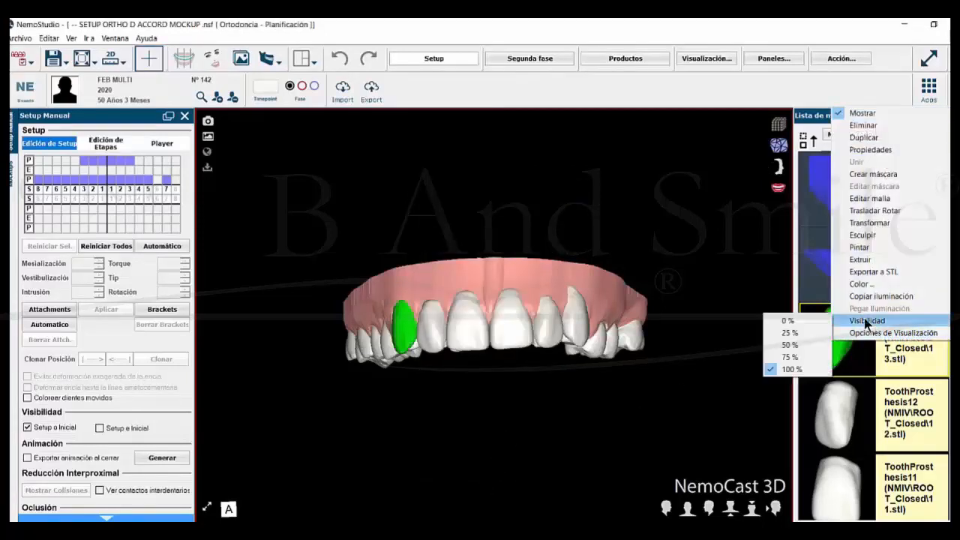
left_click(794, 348)
left_click_drag(578, 387, 599, 287)
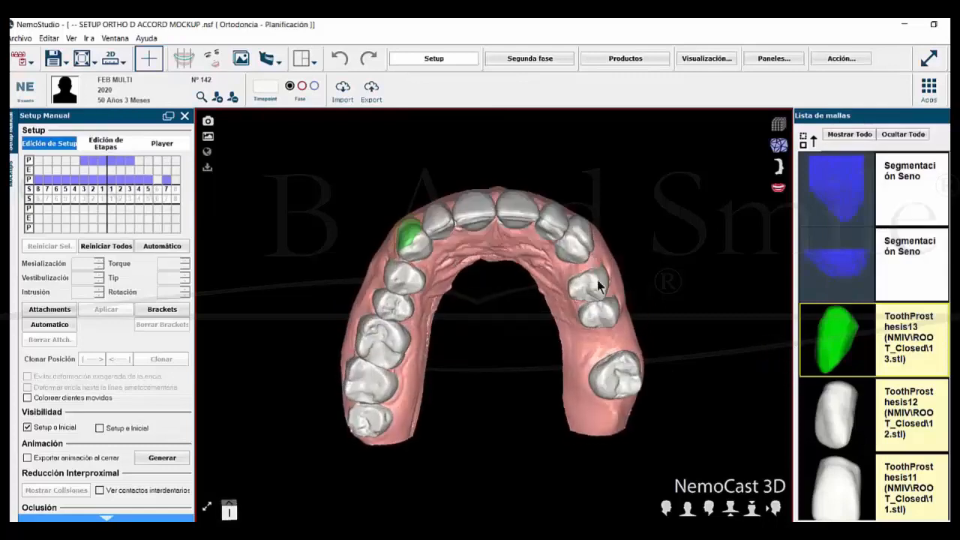
Select the upper right canine and take a 2D linear measurement from its labial surface to the outer edge of the green prosthesis
left_click(421, 251)
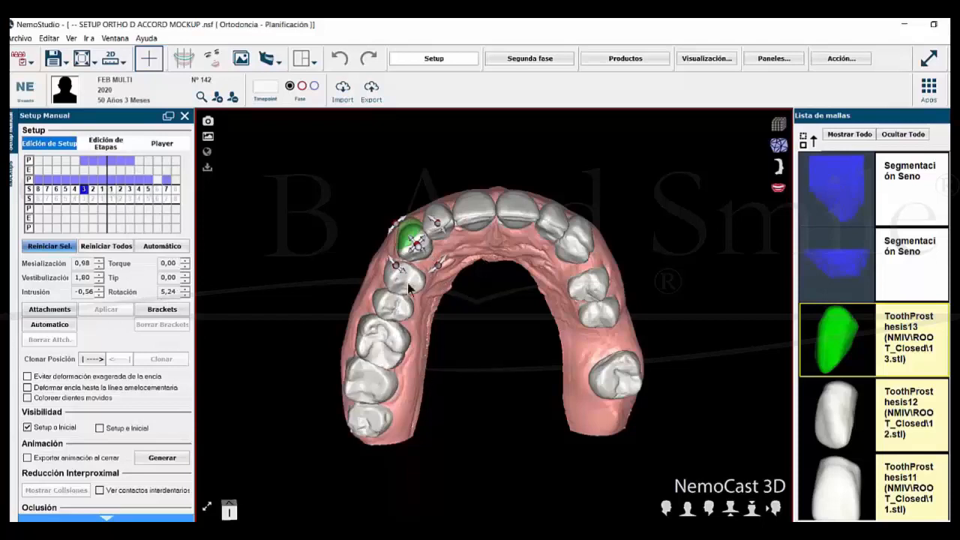
left_click_drag(457, 360, 462, 366)
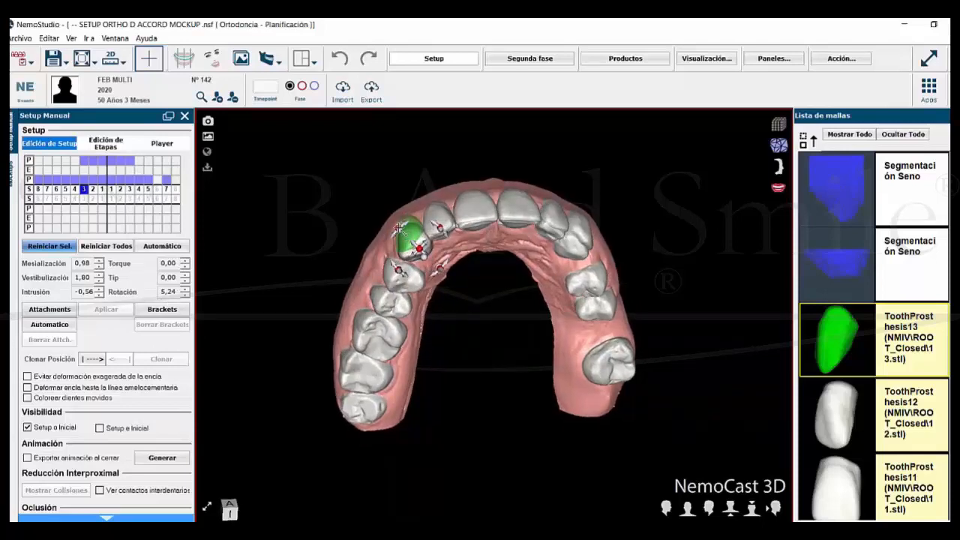
left_click_drag(440, 309, 449, 345)
left_click(123, 63)
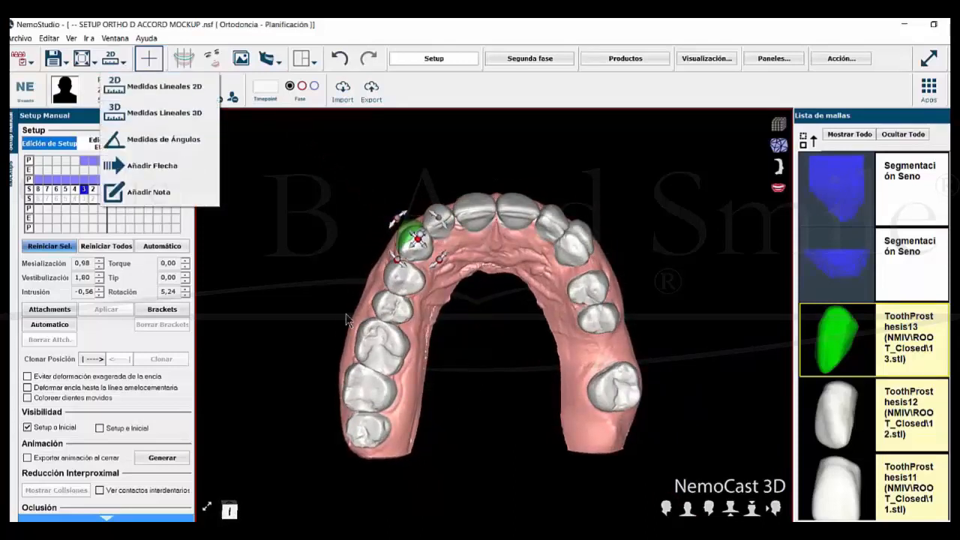
left_click(180, 90)
scroll(499, 396, "up", 4)
middle_click_drag(492, 396, 552, 506)
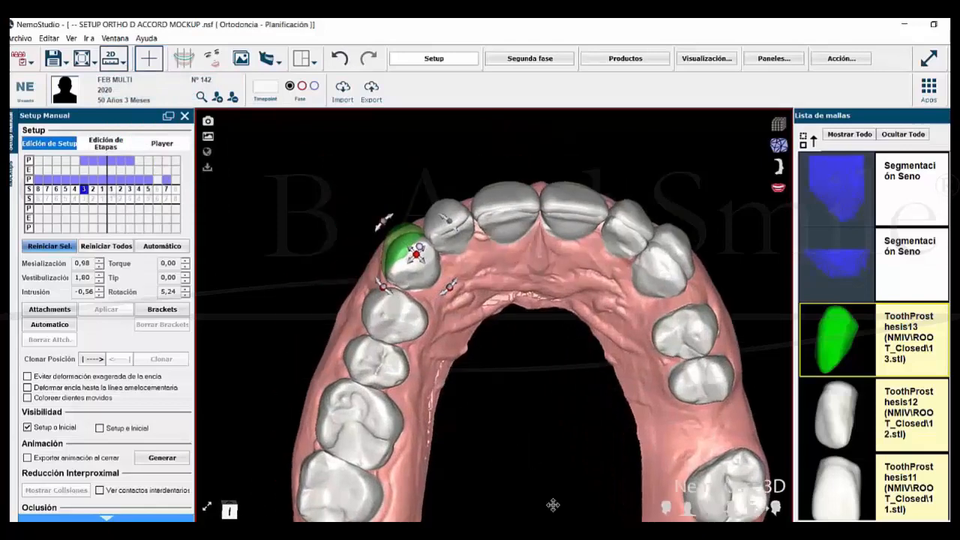
left_click(417, 290)
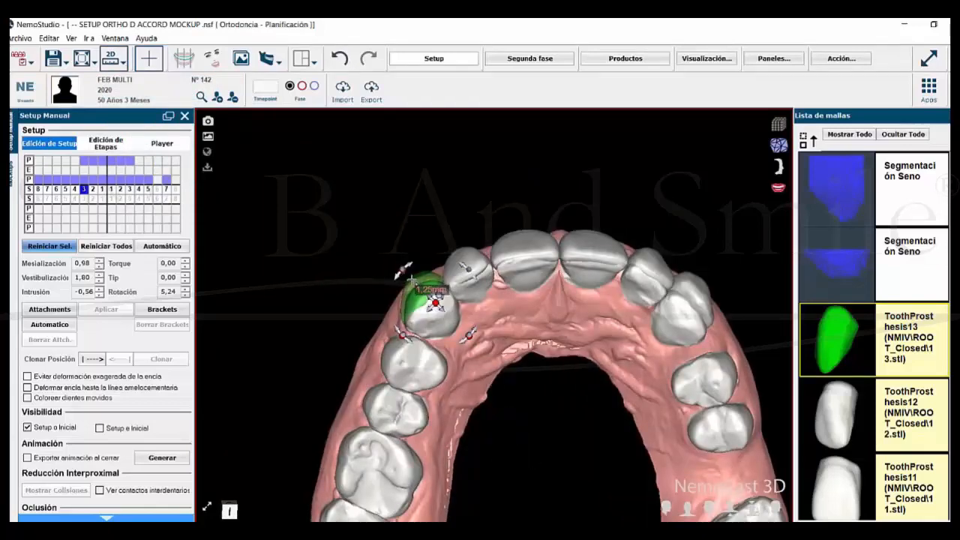
left_click(411, 279)
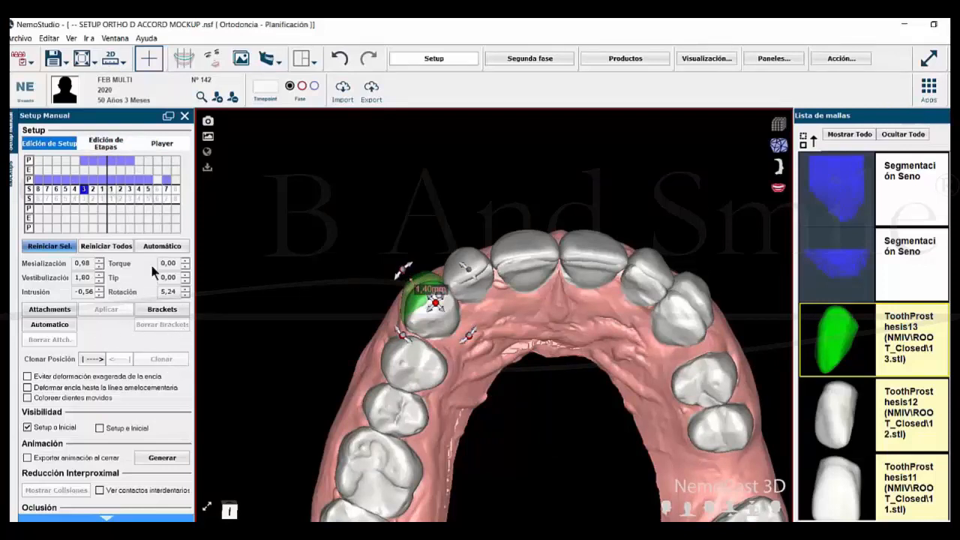
left_click(101, 146)
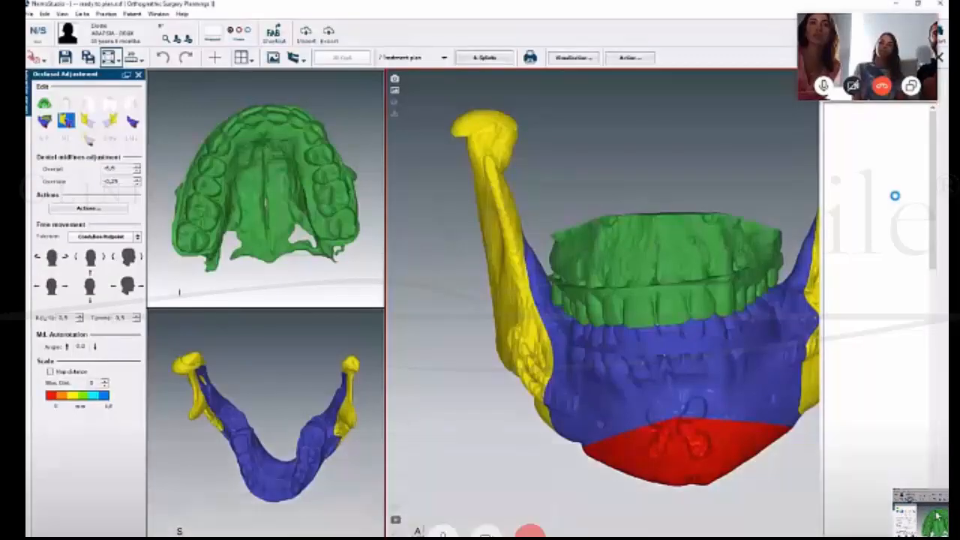
Show the cranial base skull mesh and maximize the front view of the surgical jaw segments
scroll(904, 246, "down", 10)
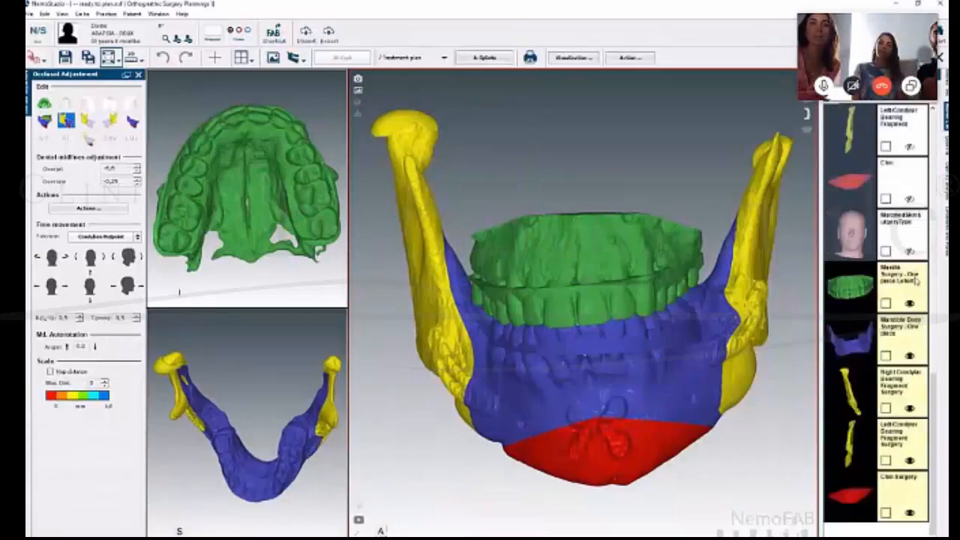
scroll(873, 300, "up", 3)
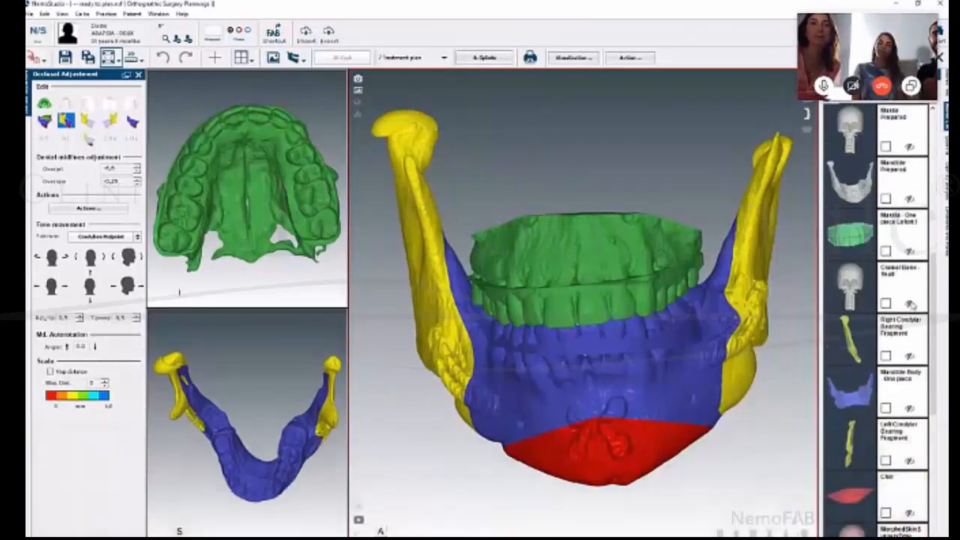
left_click(910, 304)
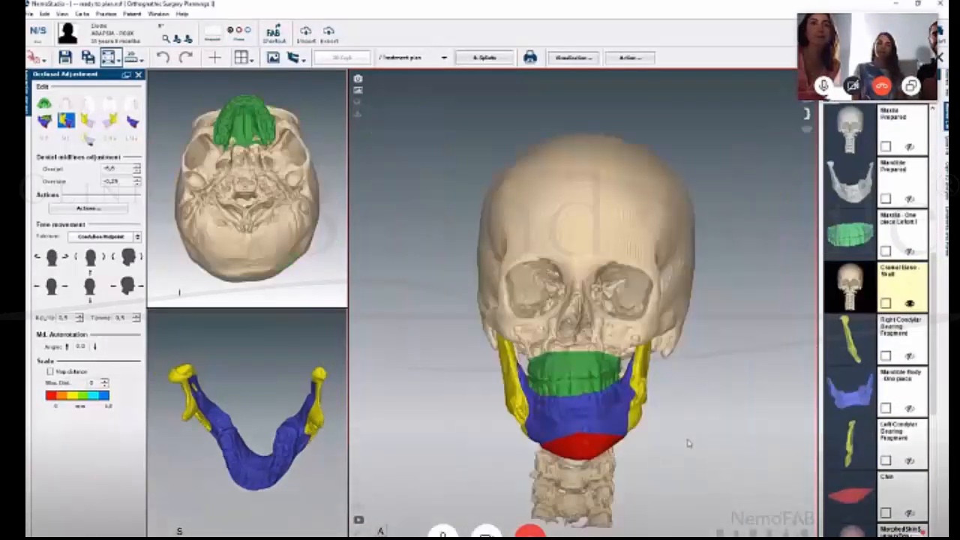
left_click(358, 534)
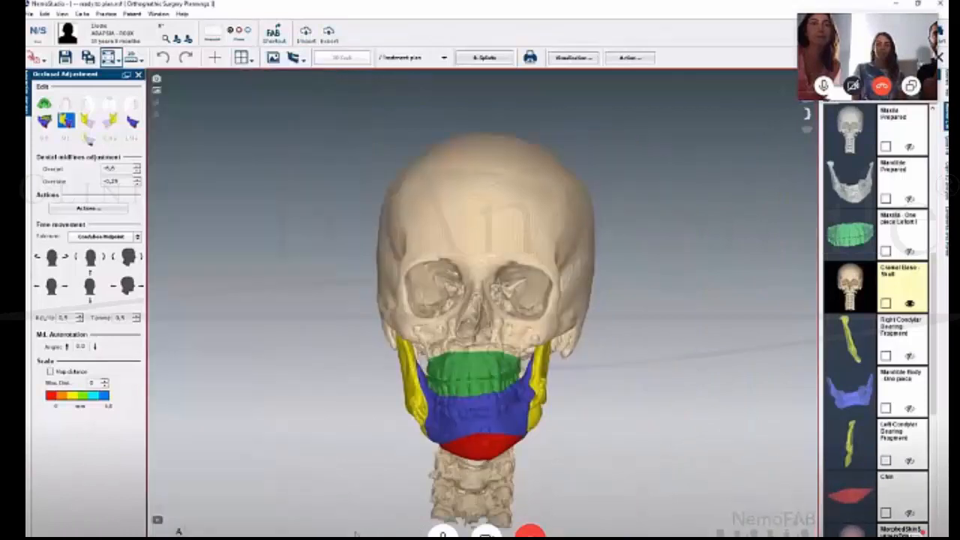
scroll(555, 461, "up", 3)
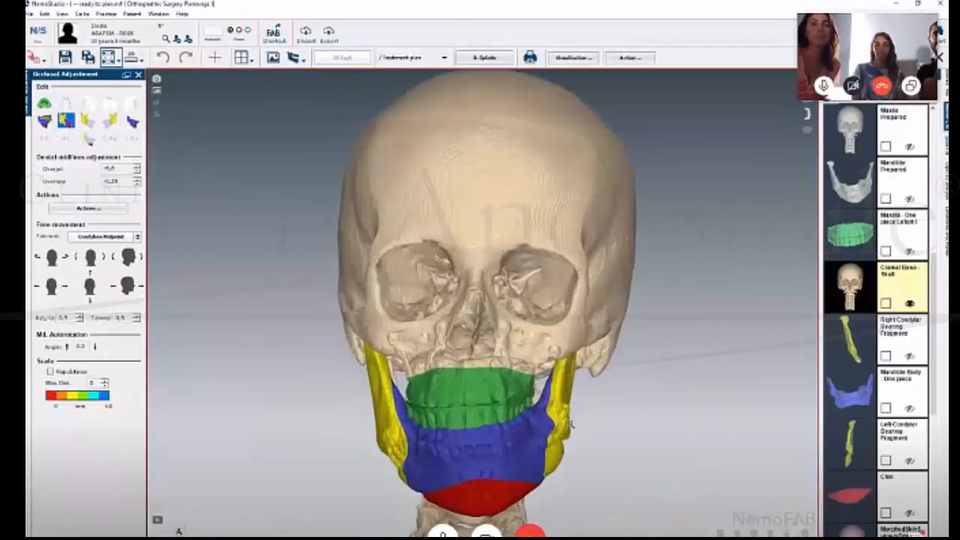
middle_click_drag(592, 457, 590, 378)
right_click_drag(598, 437, 613, 401)
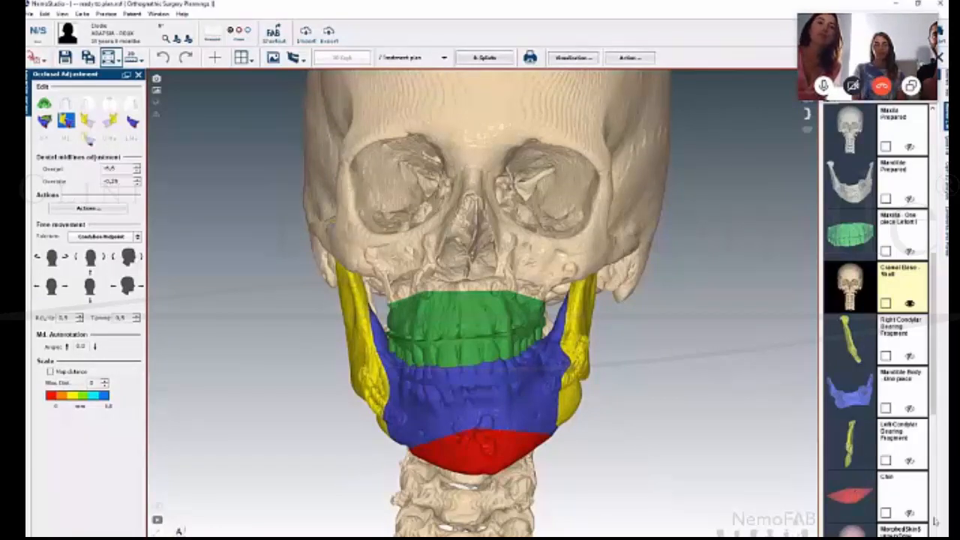
Show the morphed skin surgery mesh over the skull and jaw segments
scroll(935, 520, "down", 6)
left_click(910, 252)
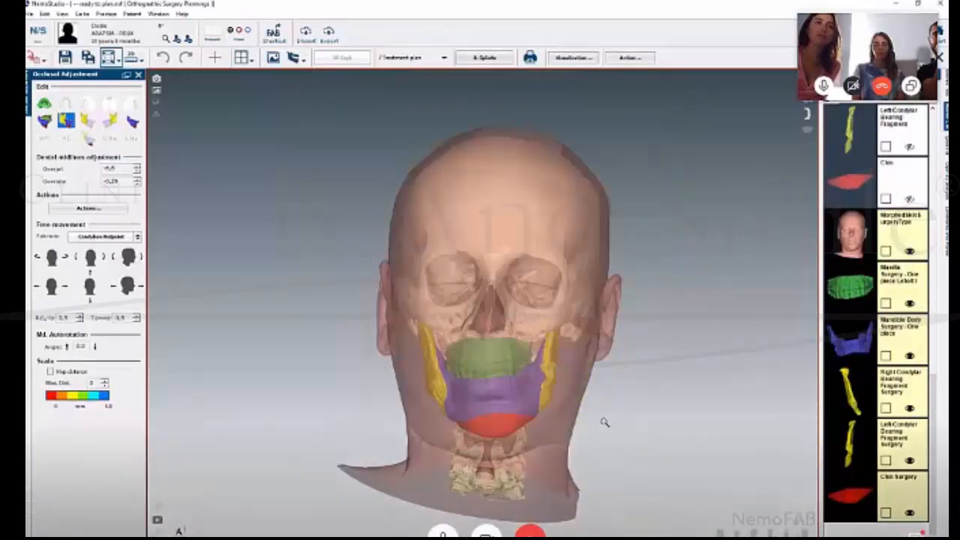
right_click_drag(604, 422, 612, 330)
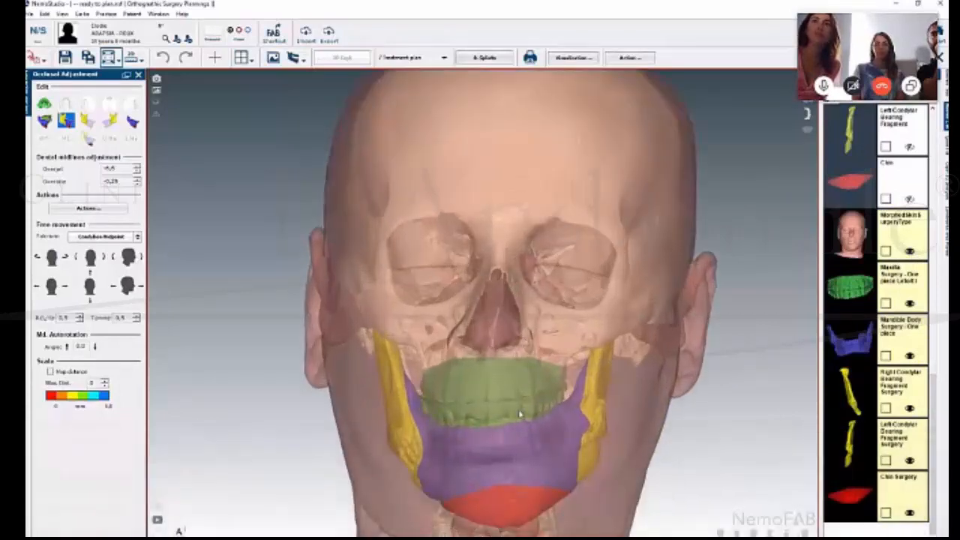
middle_click_drag(591, 389, 620, 300)
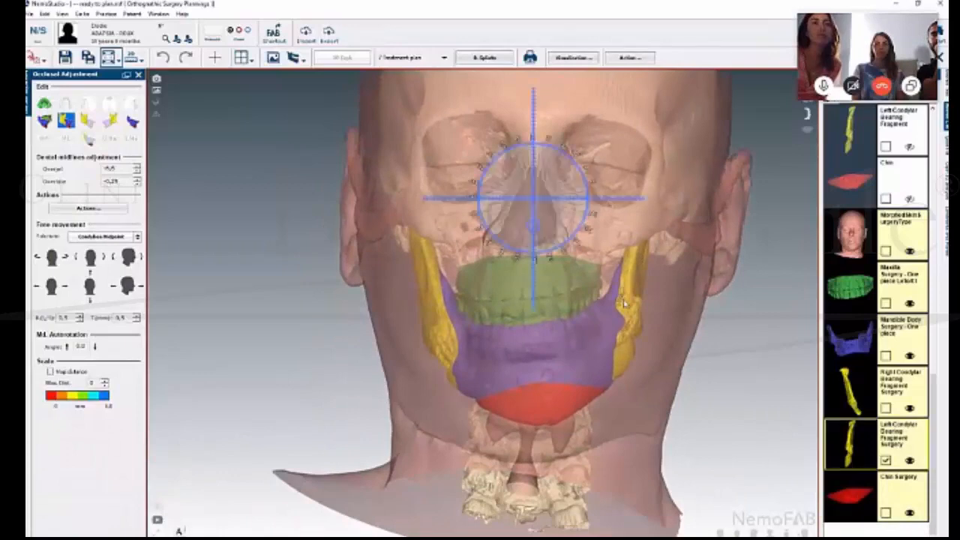
right_click(621, 299)
mouse_move(660, 530)
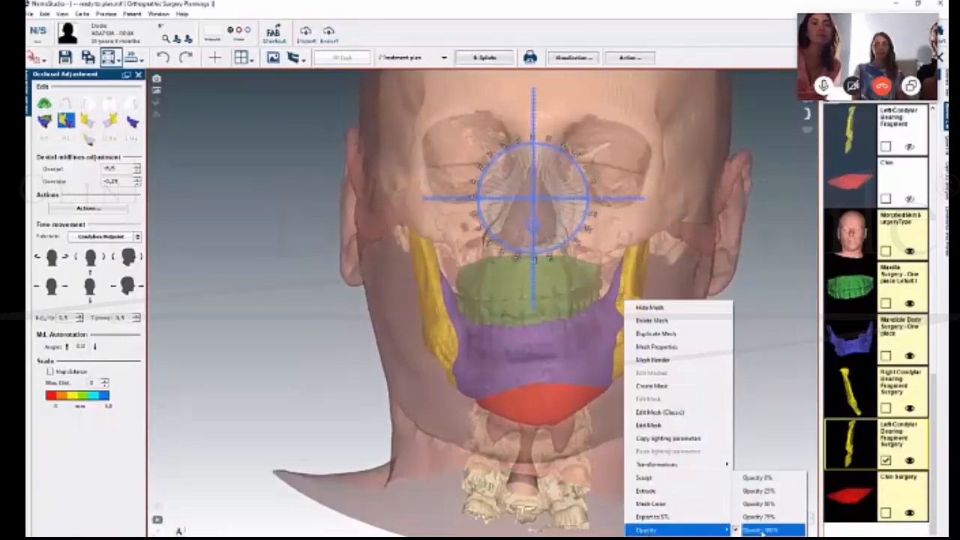
left_click(765, 533)
left_click(666, 465)
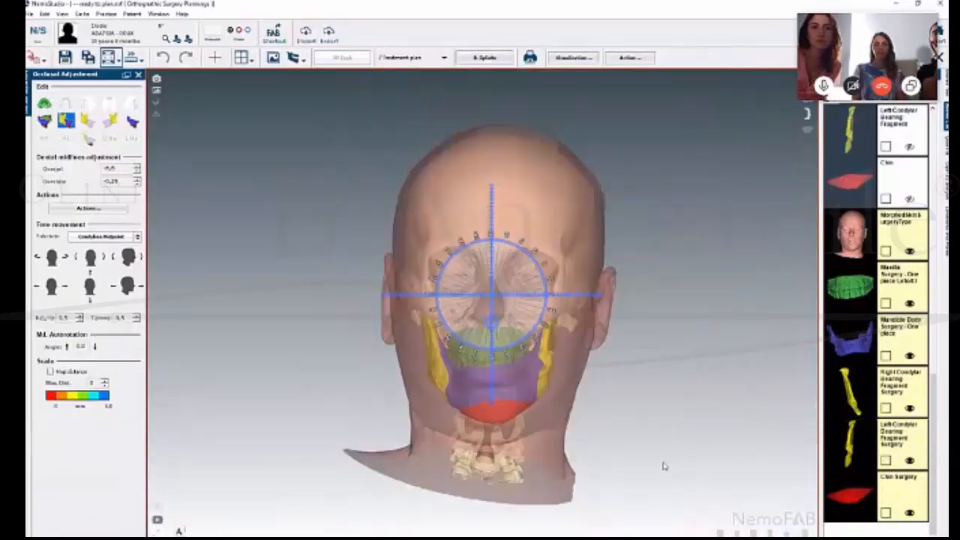
Set the morphed skin surgery mesh's opacity to 100% and examine the face from the front and the patient's right side
left_click(903, 241)
right_click(903, 241)
mouse_move(854, 468)
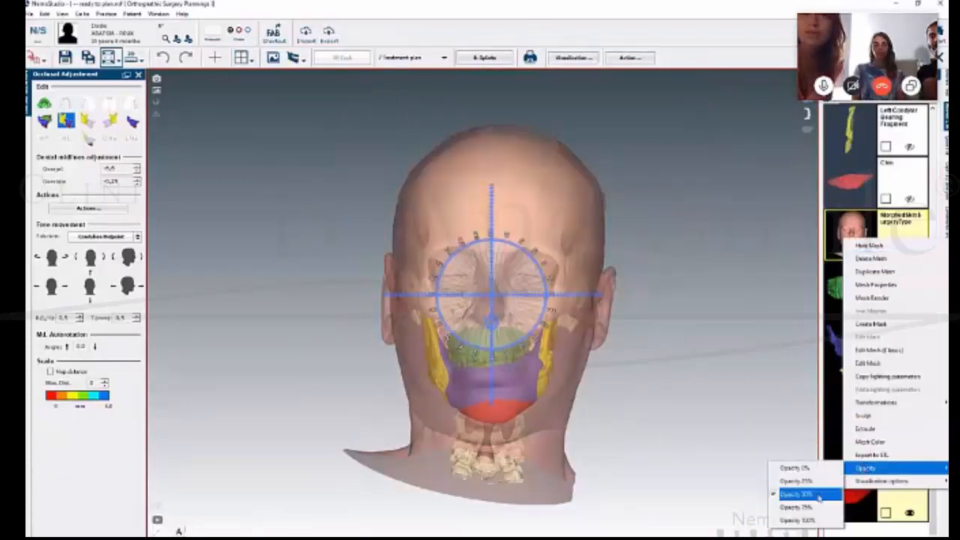
left_click(811, 520)
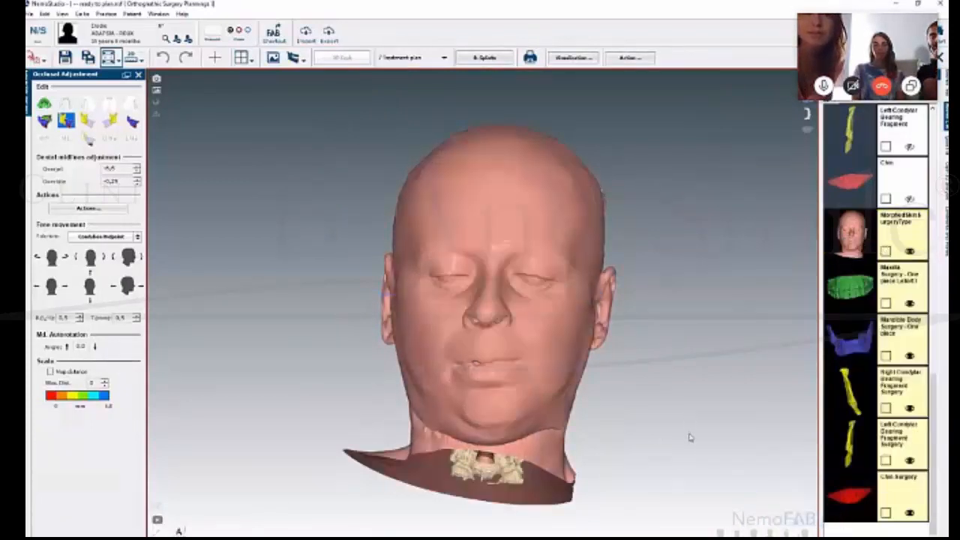
scroll(677, 415, "up", 4)
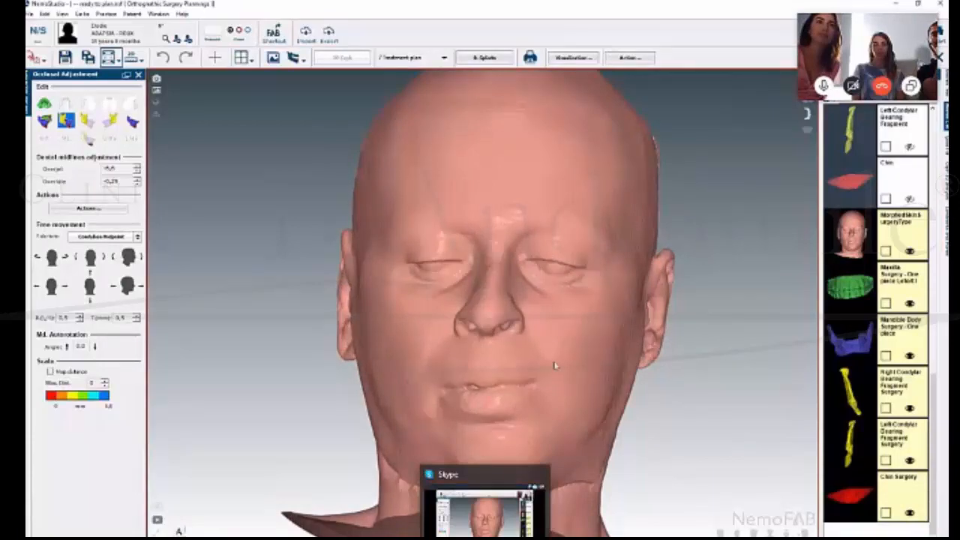
left_click_drag(720, 396, 585, 386)
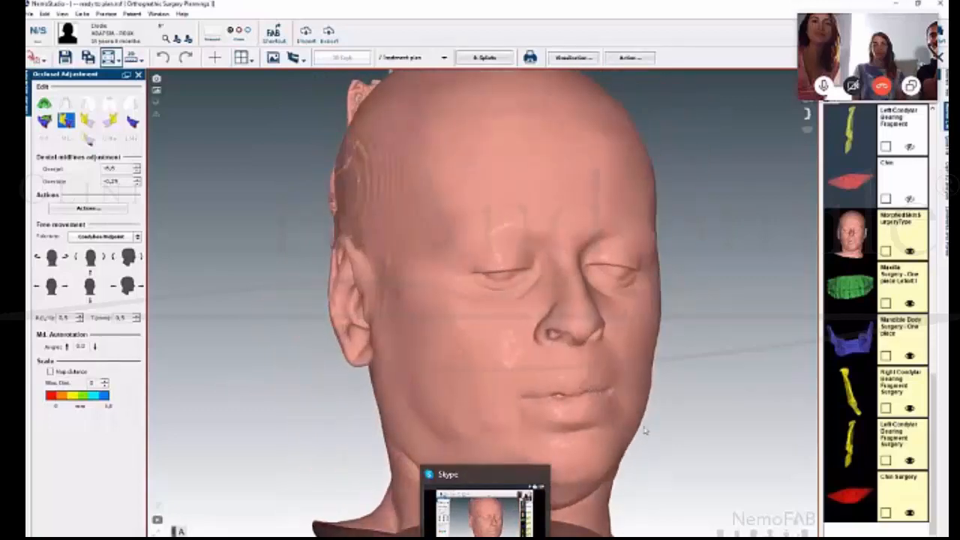
left_click_drag(645, 431, 597, 436)
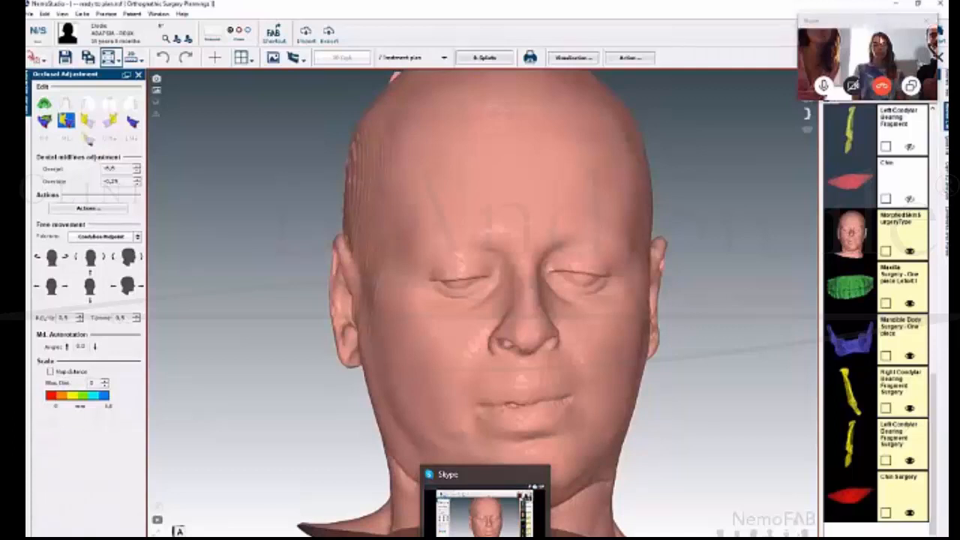
Move the Skype call window clear of the meshes list, beside the face model
left_click_drag(878, 23, 807, 462)
left_click(778, 407)
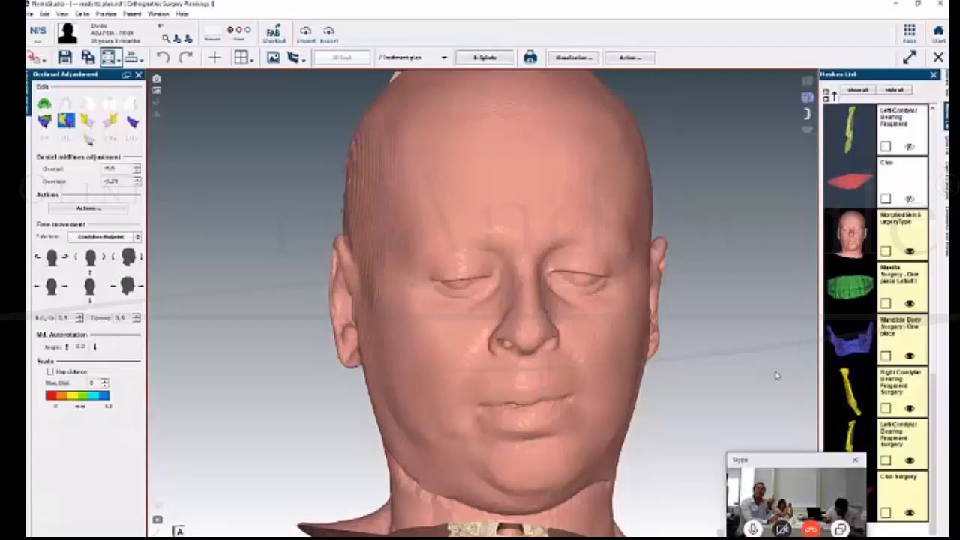
left_click_drag(804, 469, 747, 395)
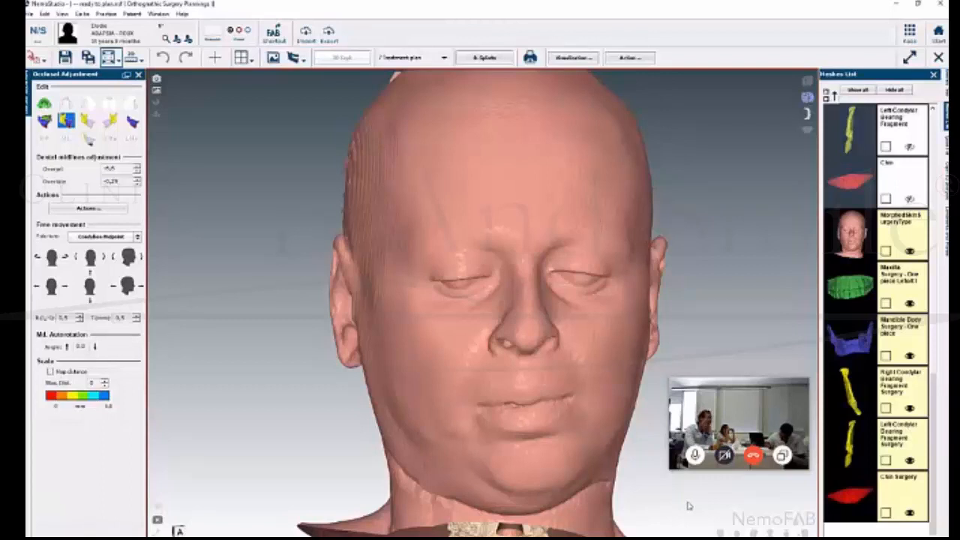
Check the face in profile, hide the morphed skin surgery mesh, and select the one-piece mandible body surgery mesh
left_click_drag(509, 485, 497, 440)
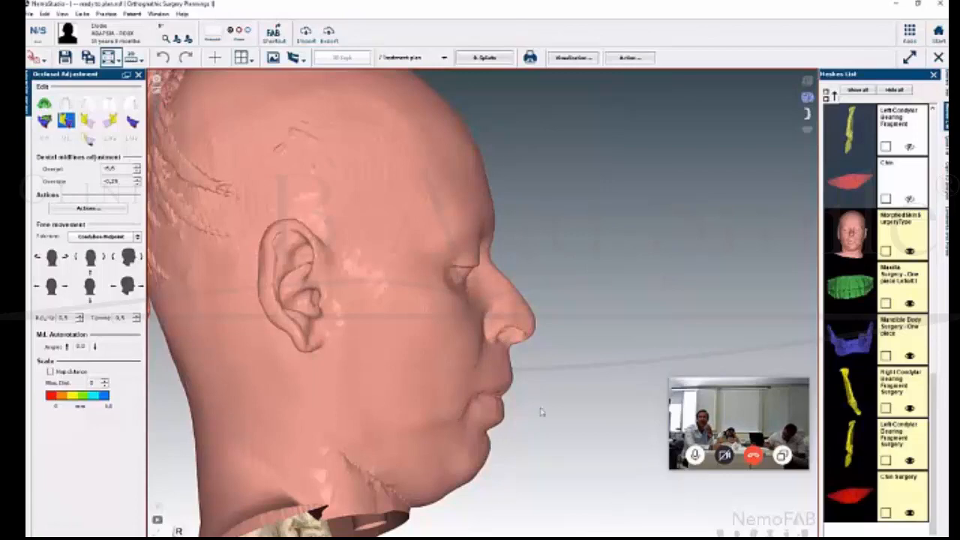
left_click_drag(508, 407, 249, 421)
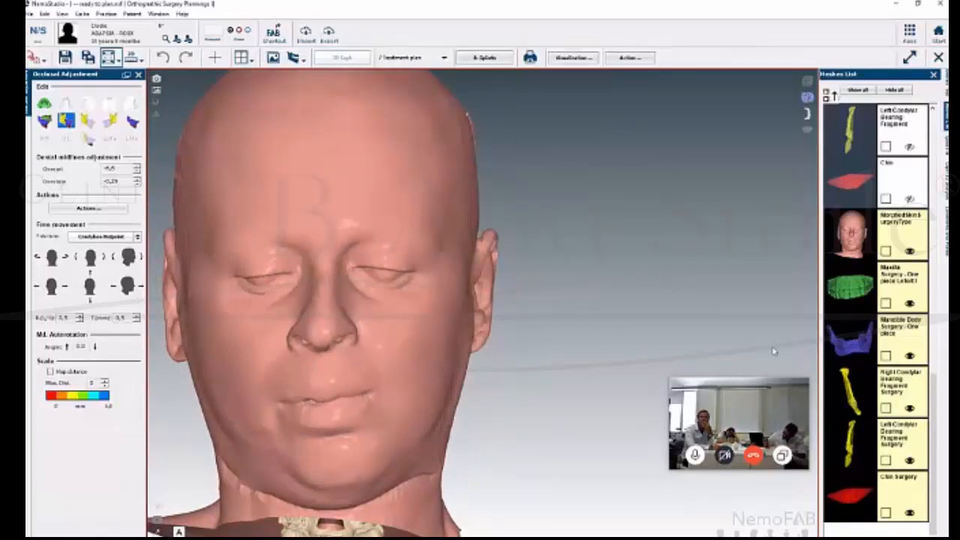
left_click(909, 251)
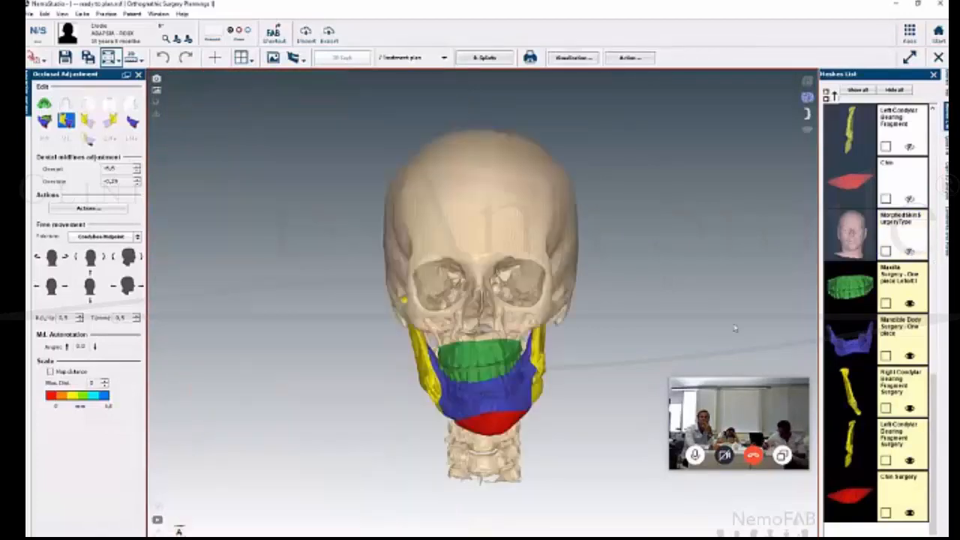
mouse_move(534, 390)
left_mouse_down()
mouse_move(607, 377)
mouse_move(530, 386)
left_mouse_up()
left_click(509, 404)
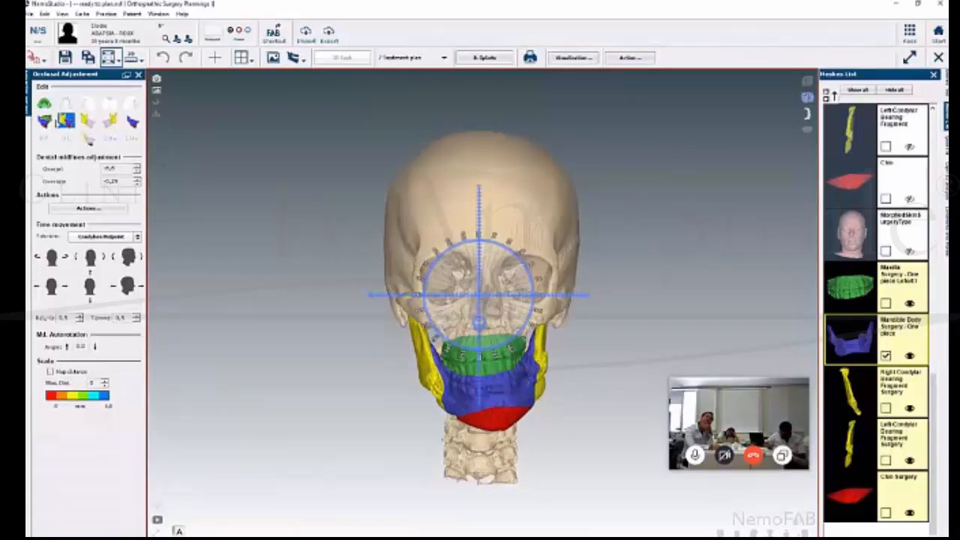
Choose the mandible body for adjustment with the dental mandibular midline as fulcrum, and shift the segment slightly downward in the front view
left_click(45, 121)
left_click(131, 120)
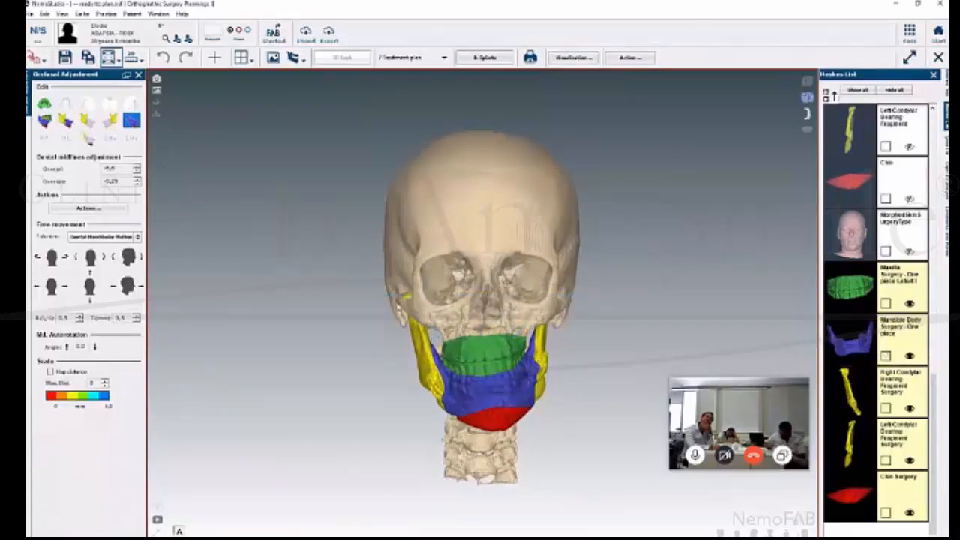
left_click(507, 381)
left_click_drag(511, 369, 512, 371)
left_click(556, 484)
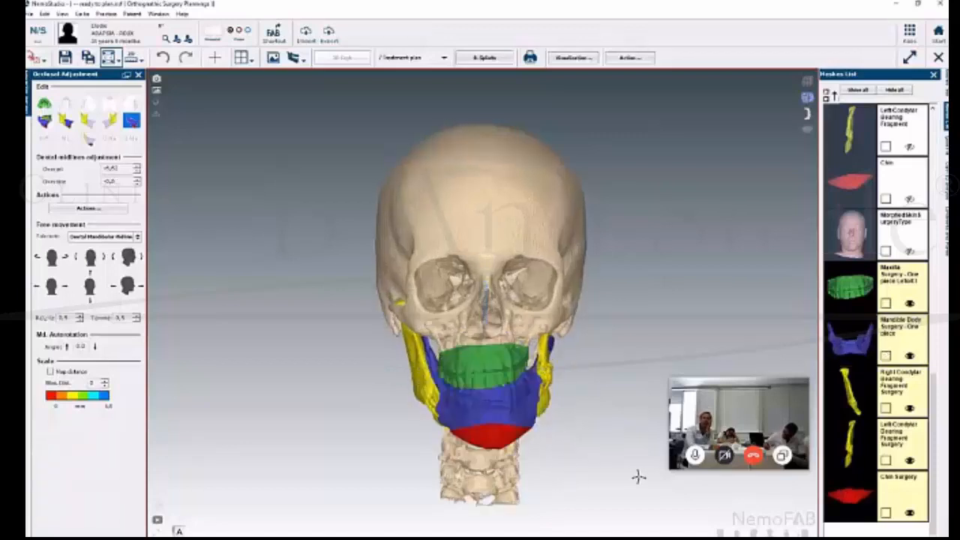
Advance the mandible body in the right profile view to an overjet of about -11.6 mm, and examine the jaw segments up close
left_click_drag(636, 475, 708, 463)
left_click_drag(529, 459, 582, 455)
left_click(518, 412)
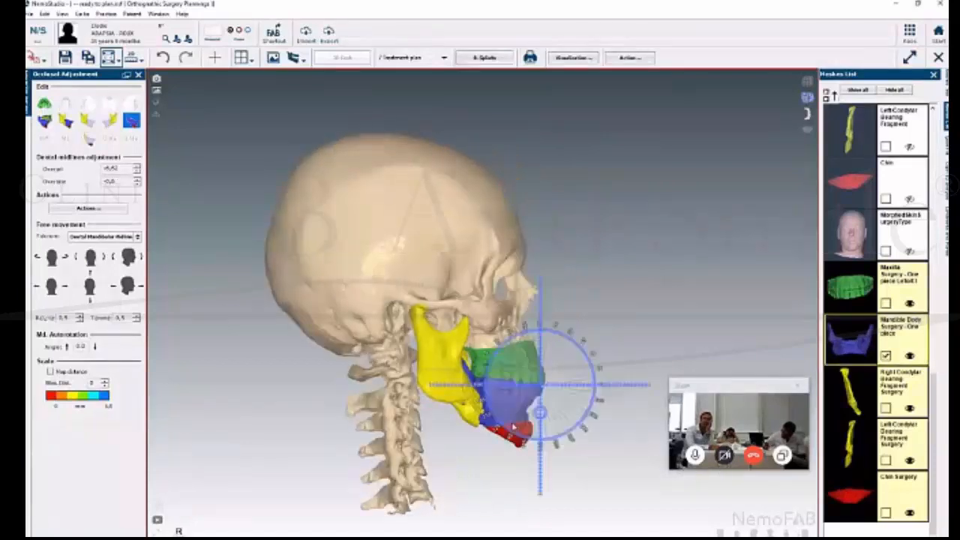
left_click_drag(544, 406, 554, 406)
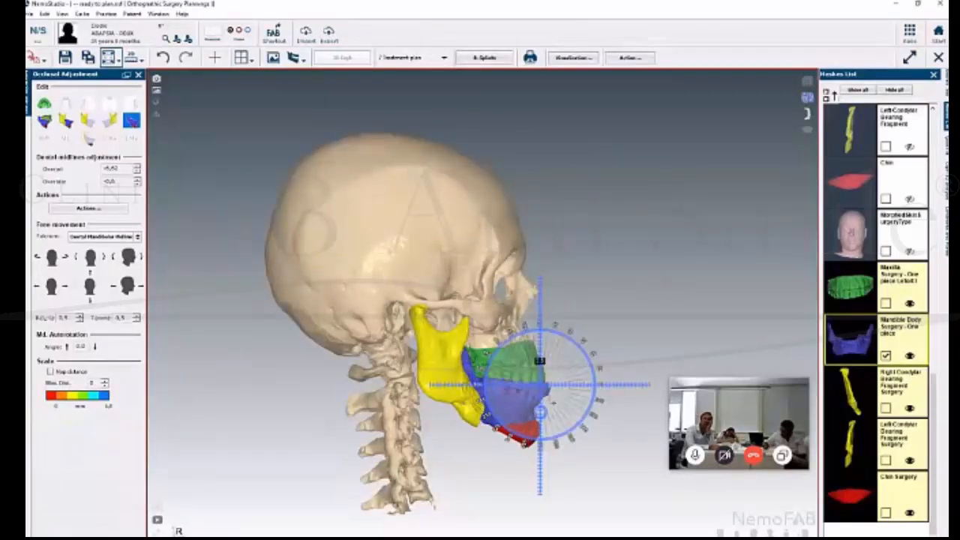
left_click_drag(560, 502, 505, 477)
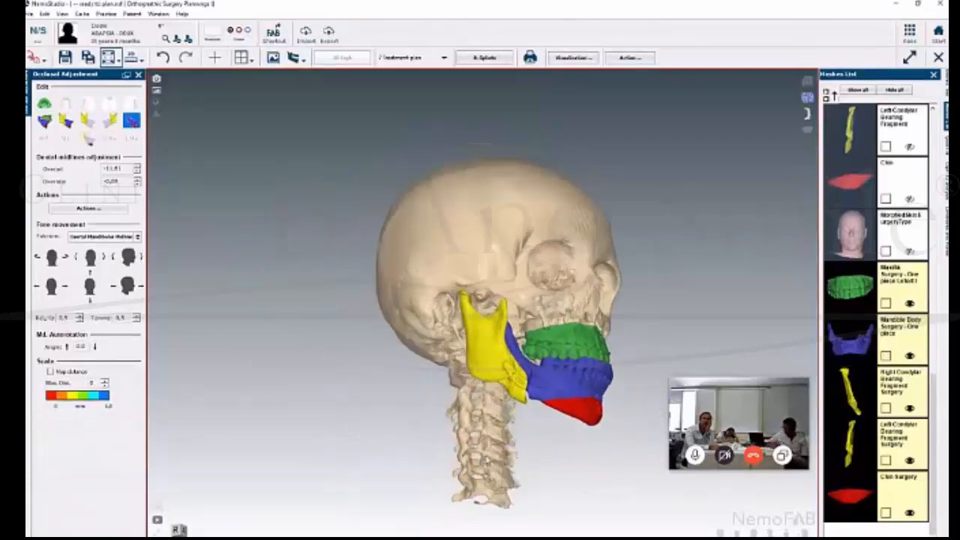
scroll(577, 491, "up", 5)
middle_click_drag(461, 408, 320, 337)
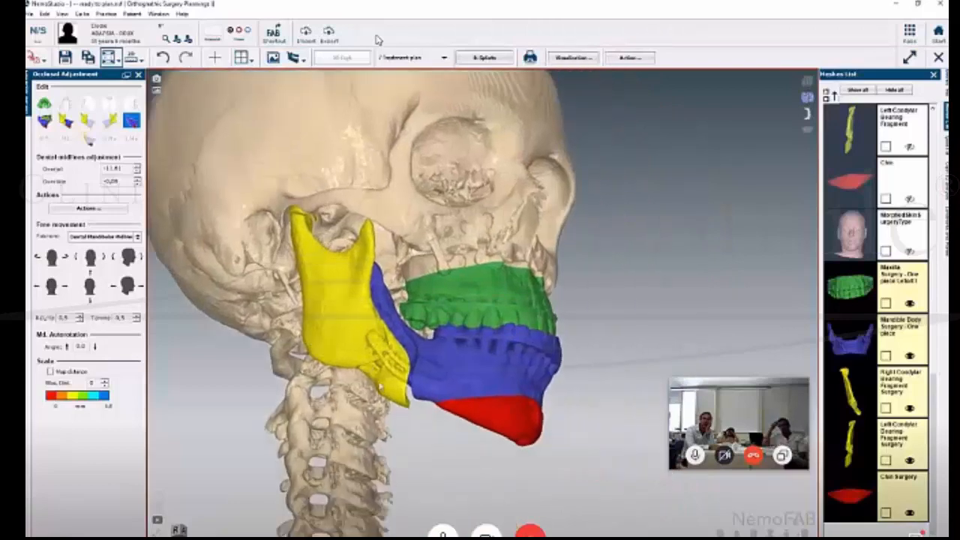
left_click_drag(391, 418, 422, 424)
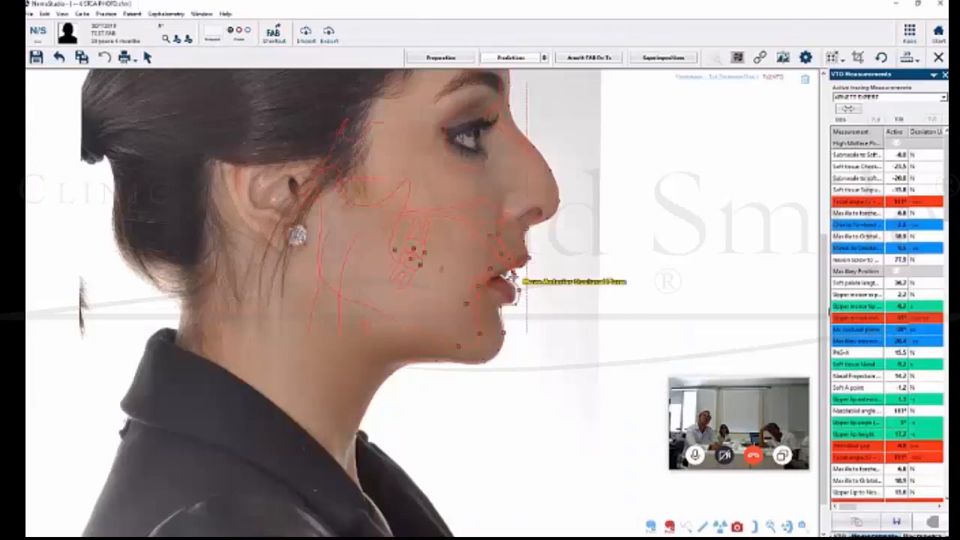
Adjust the anterior occlusal plane slightly and rotate the lower incisor in the VTO tracing on the profile photo
left_click_drag(515, 274, 513, 273)
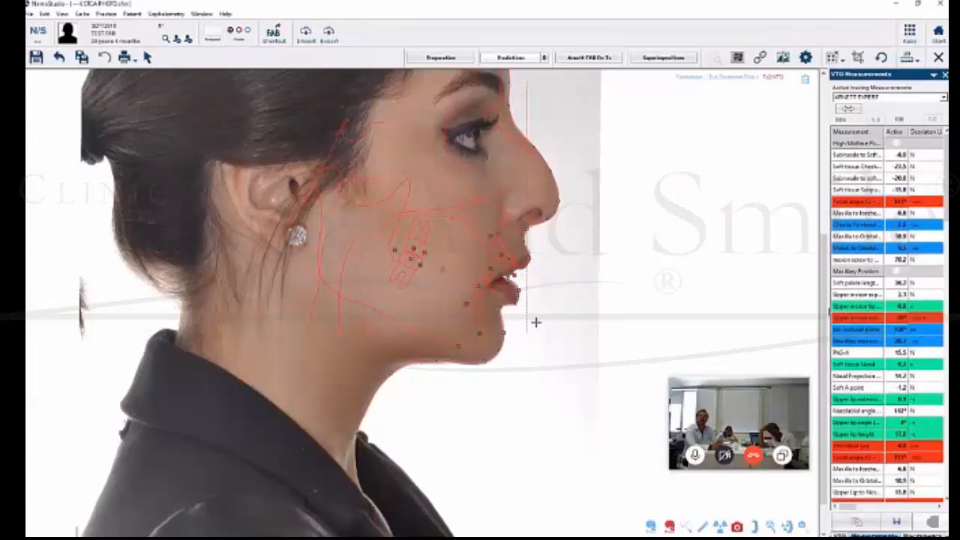
scroll(536, 321, "up", 2)
scroll(536, 321, "up", 1)
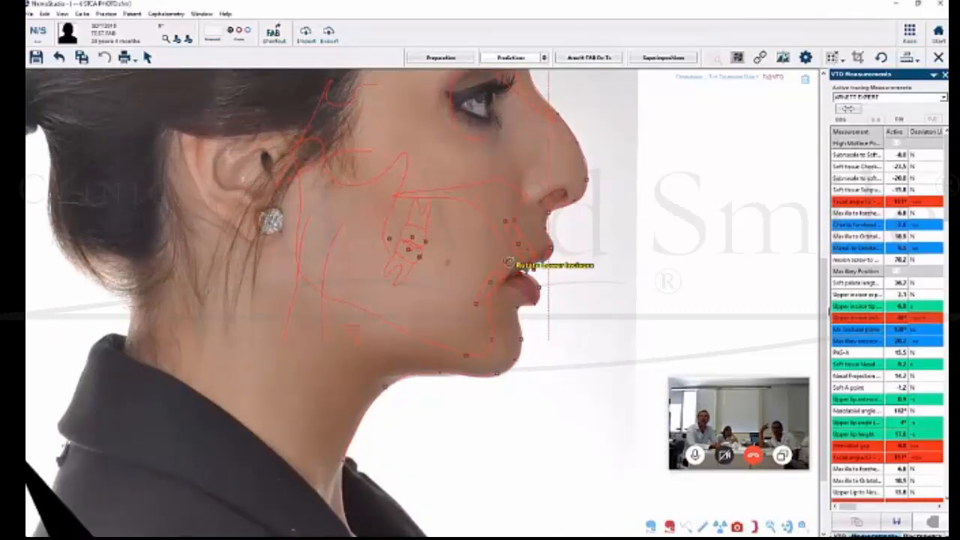
left_click_drag(512, 263, 546, 367)
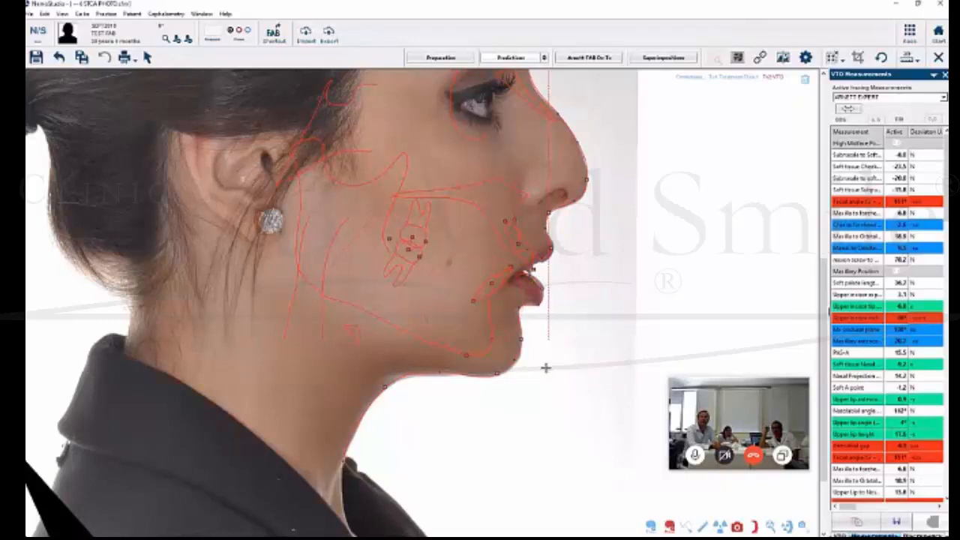
Compare the profile photo with the VTO tracing, without any tracing, and with the original tracing
left_click(651, 527)
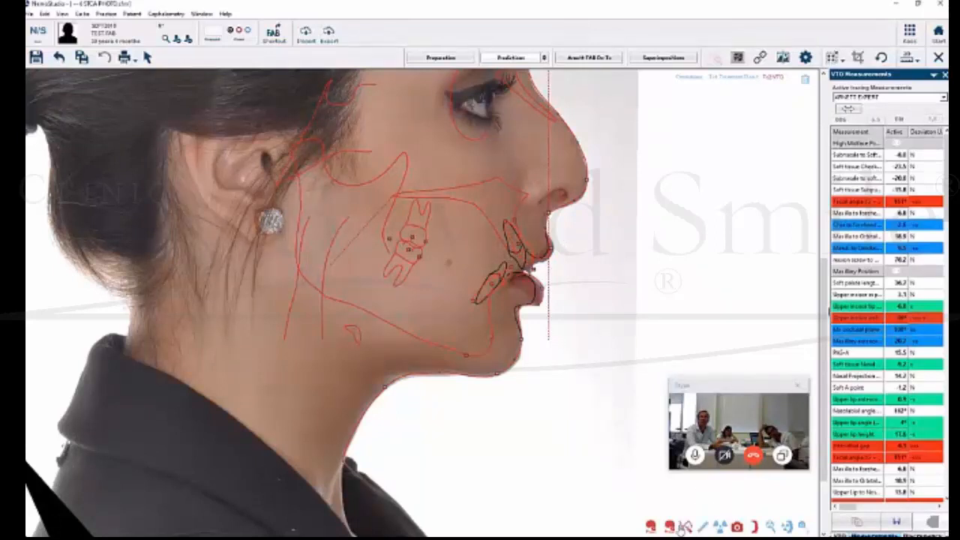
left_click(651, 528)
left_click(651, 528)
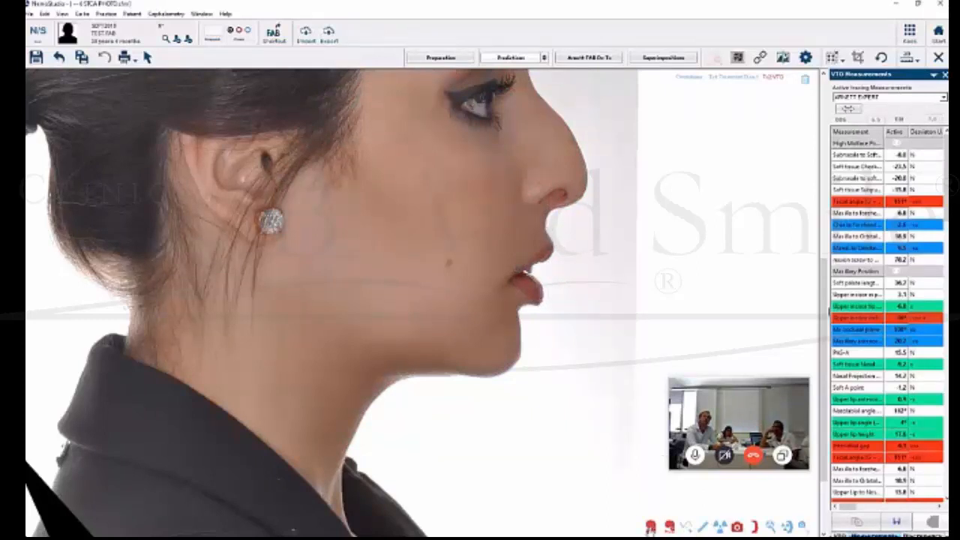
left_click(649, 527)
left_click(652, 528)
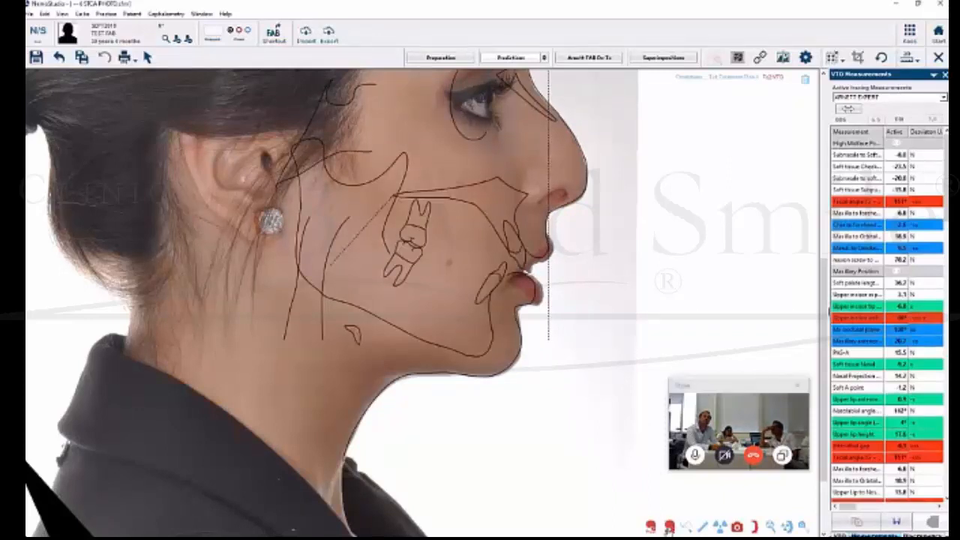
Rotate the mandible slightly backward in the Treatment Plan 2 VTO tracing, update the prediction, and dismiss the sponsored session notice
left_click(491, 335)
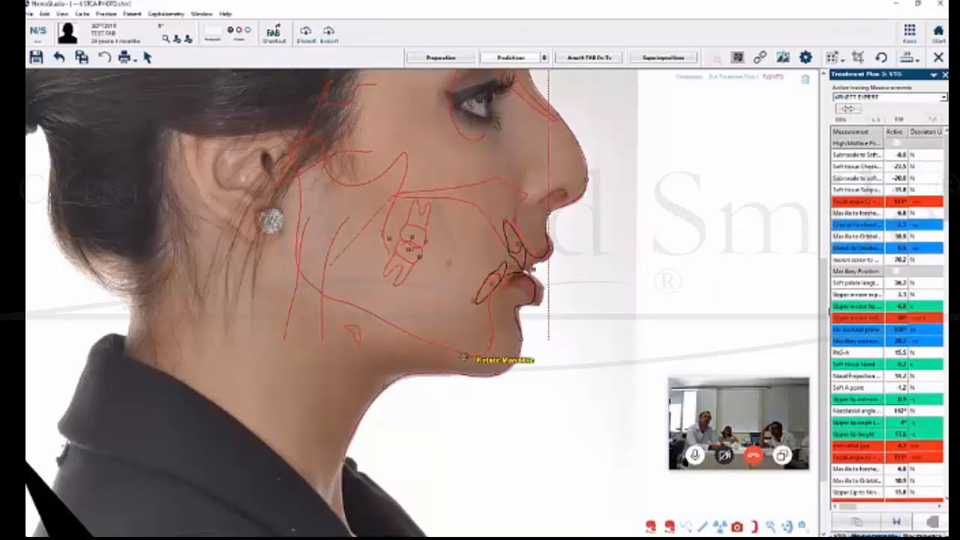
left_click_drag(464, 358, 461, 360)
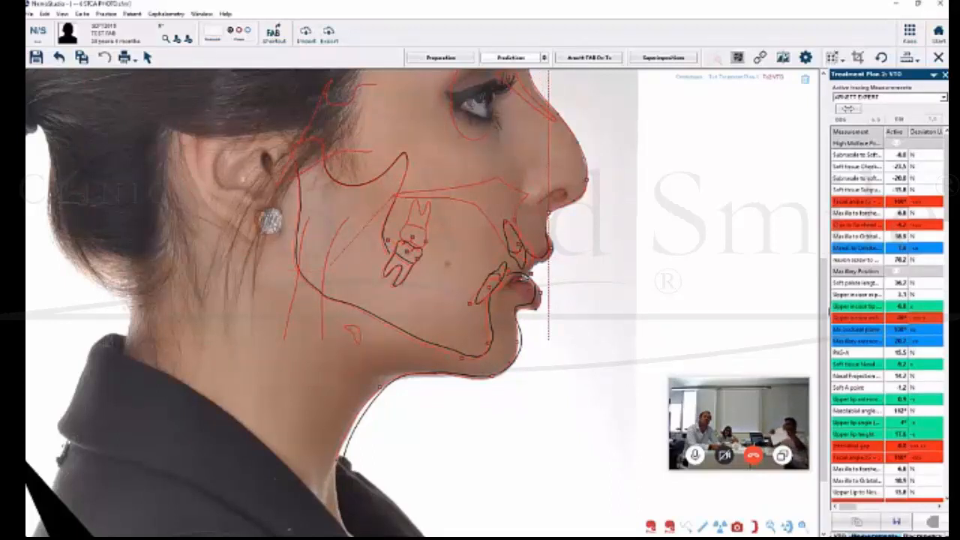
left_click(687, 528)
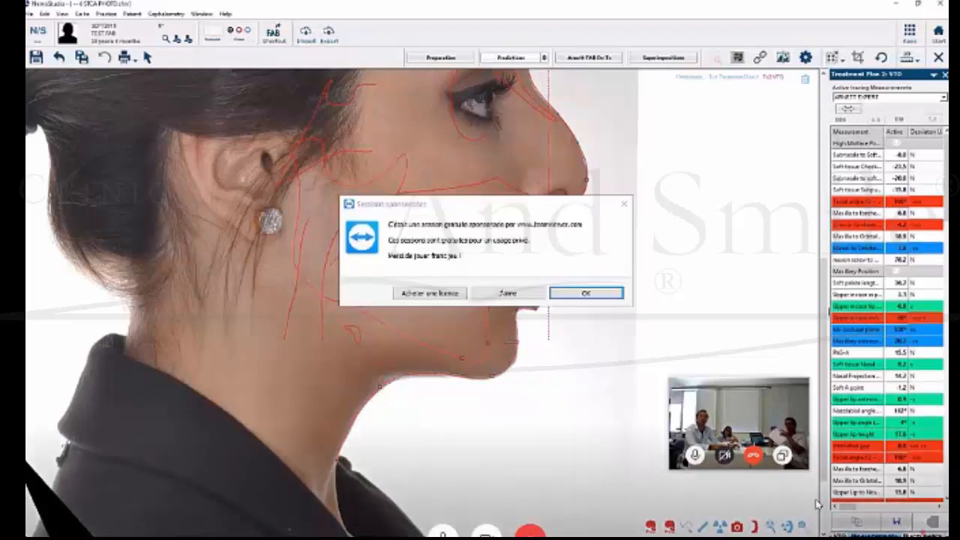
left_click(567, 294)
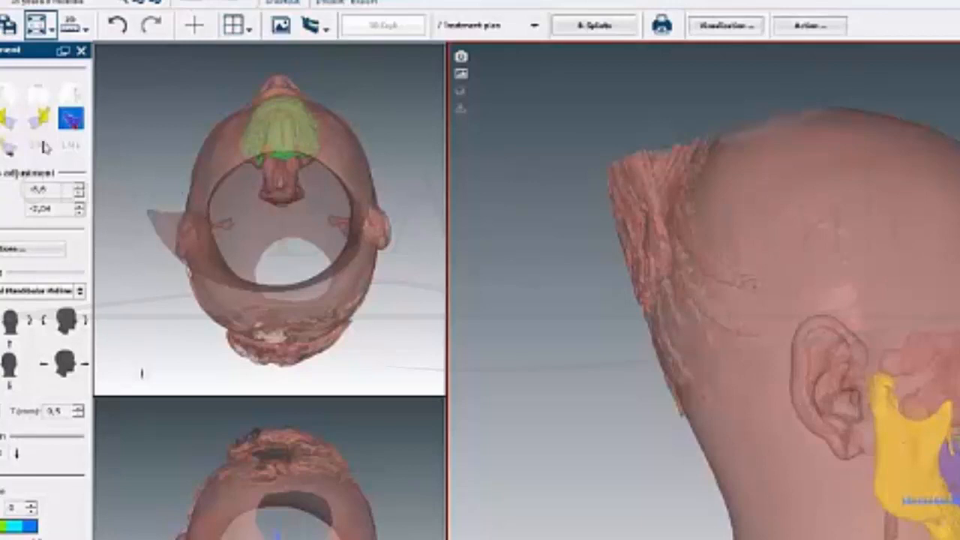
Release the mandible from adjustment, turn the 3D face to the front, and bring up the skin mesh's opacity option
left_click(72, 118)
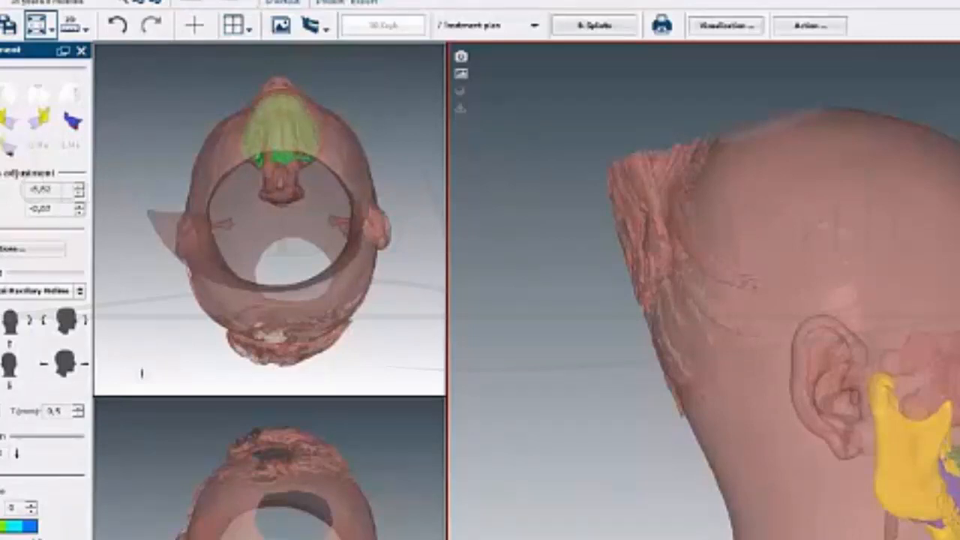
middle_click_drag(821, 315, 586, 268)
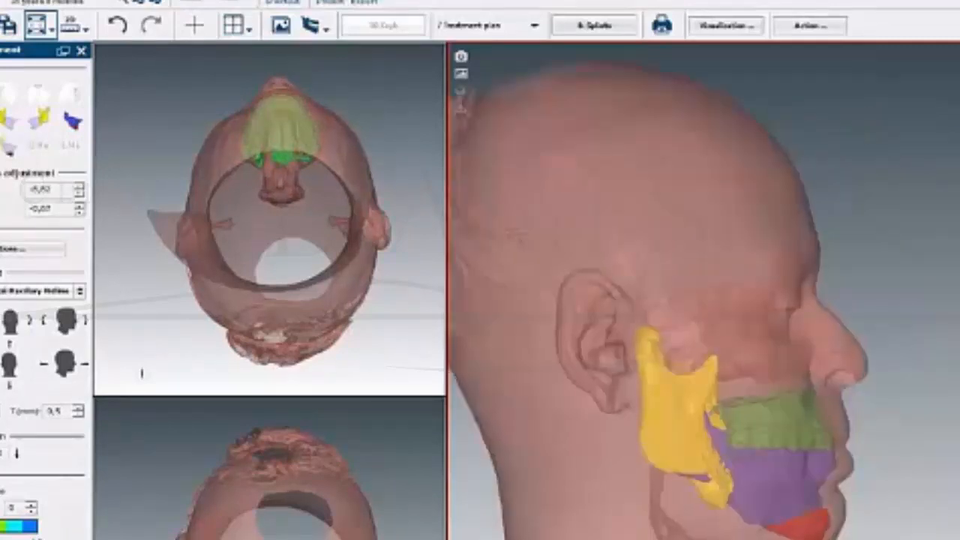
left_click_drag(780, 409, 543, 412)
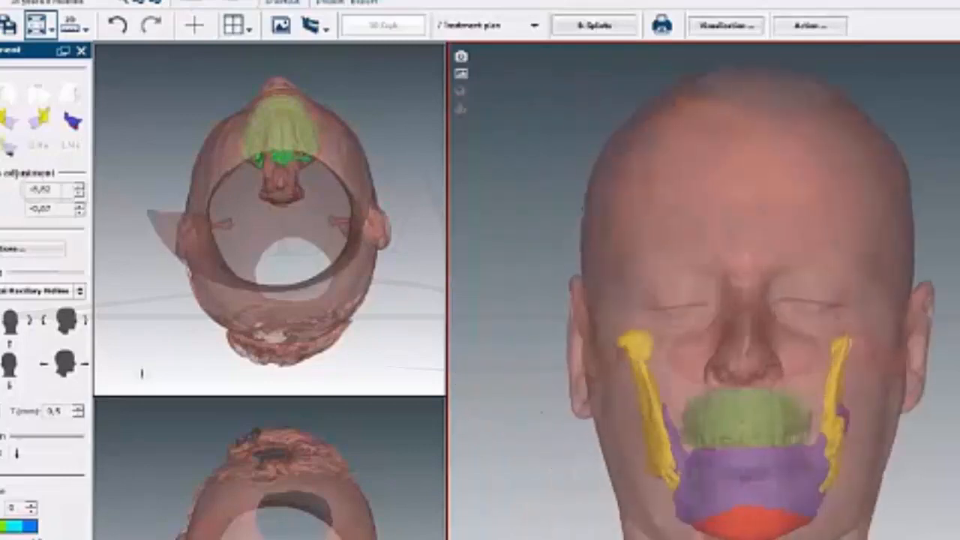
right_click(817, 529)
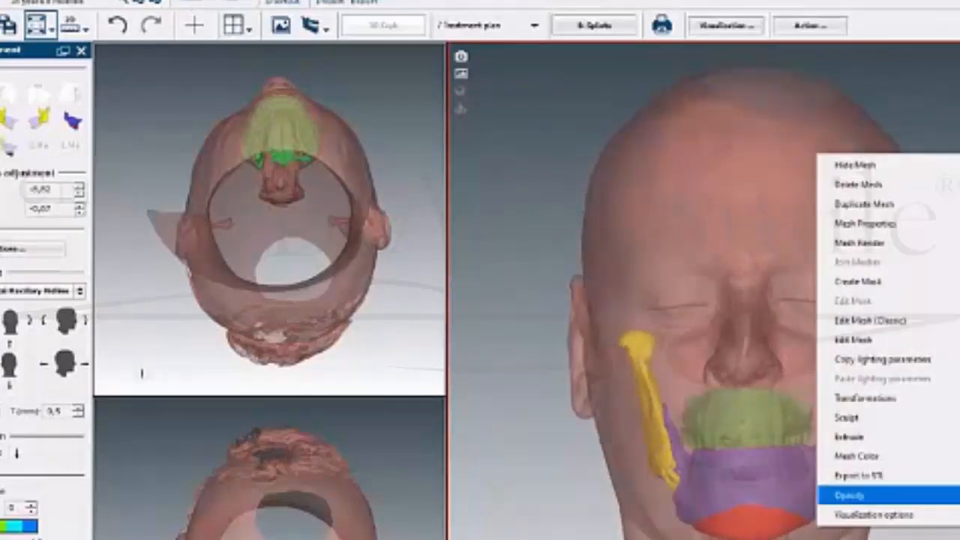